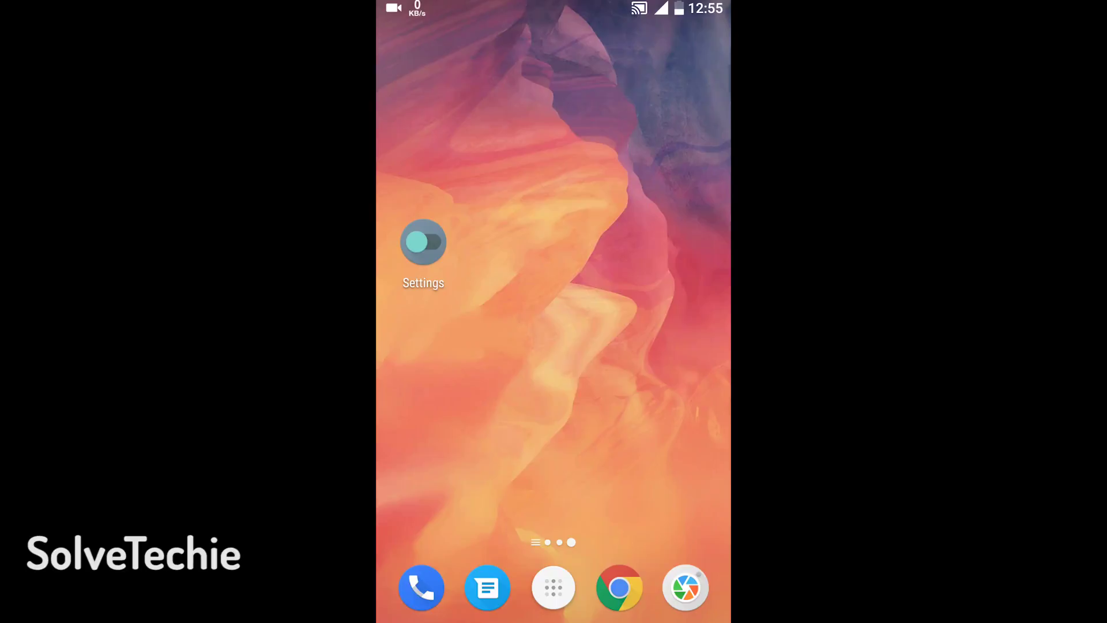
Save the OnePlus3 hotspot with WPA2 PSK security and switch the portable Wi-Fi hotspot on
click(423, 242)
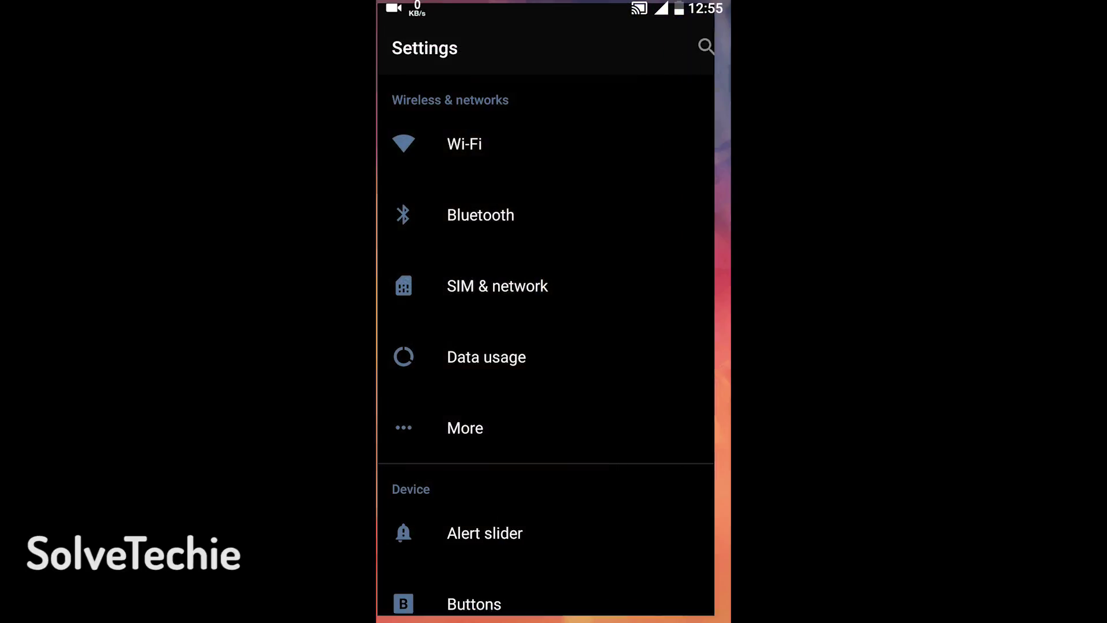
drag(623, 432, 614, 431)
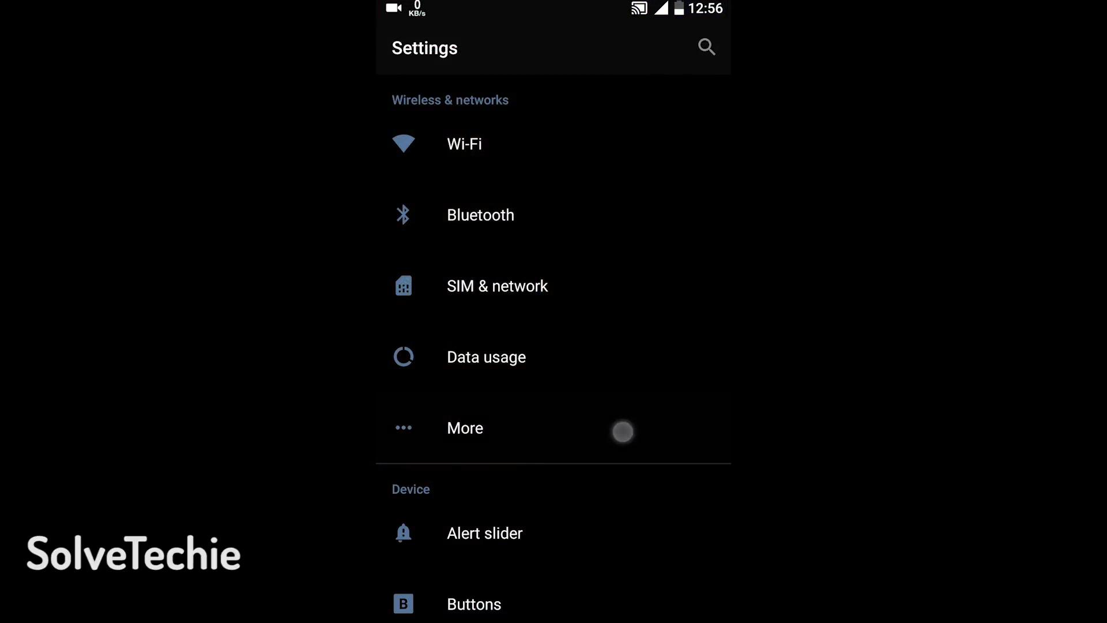
click(689, 158)
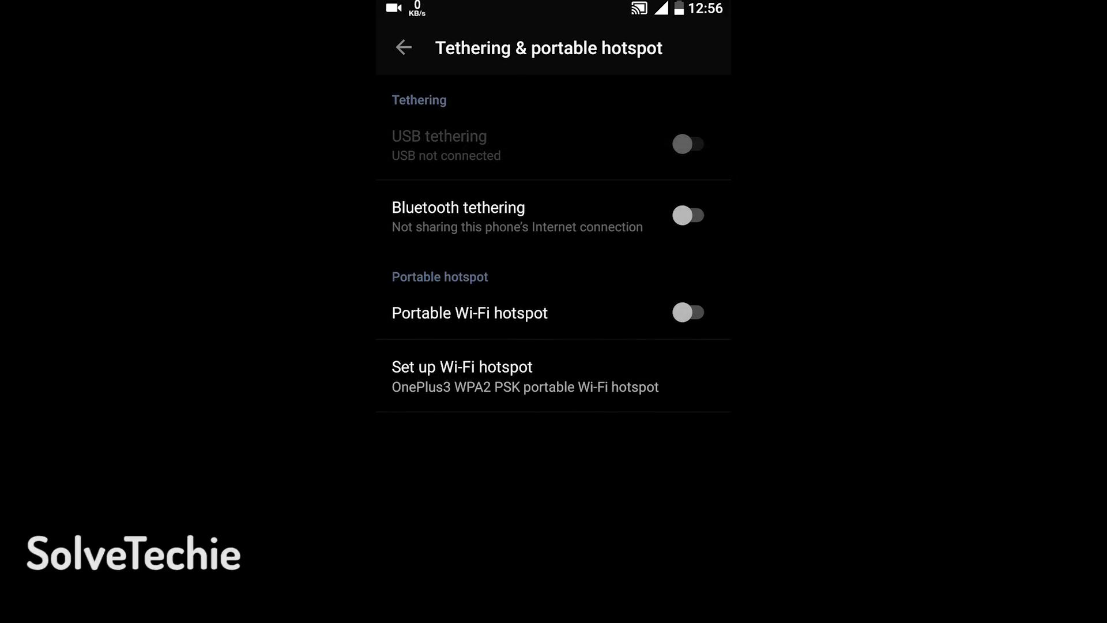
click(682, 381)
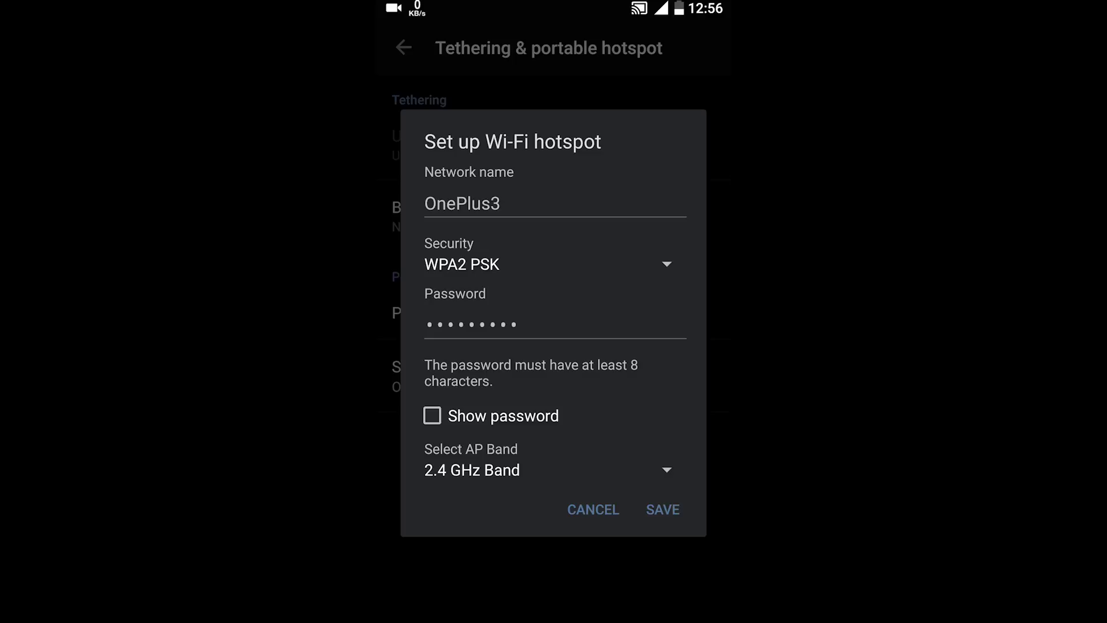
click(667, 512)
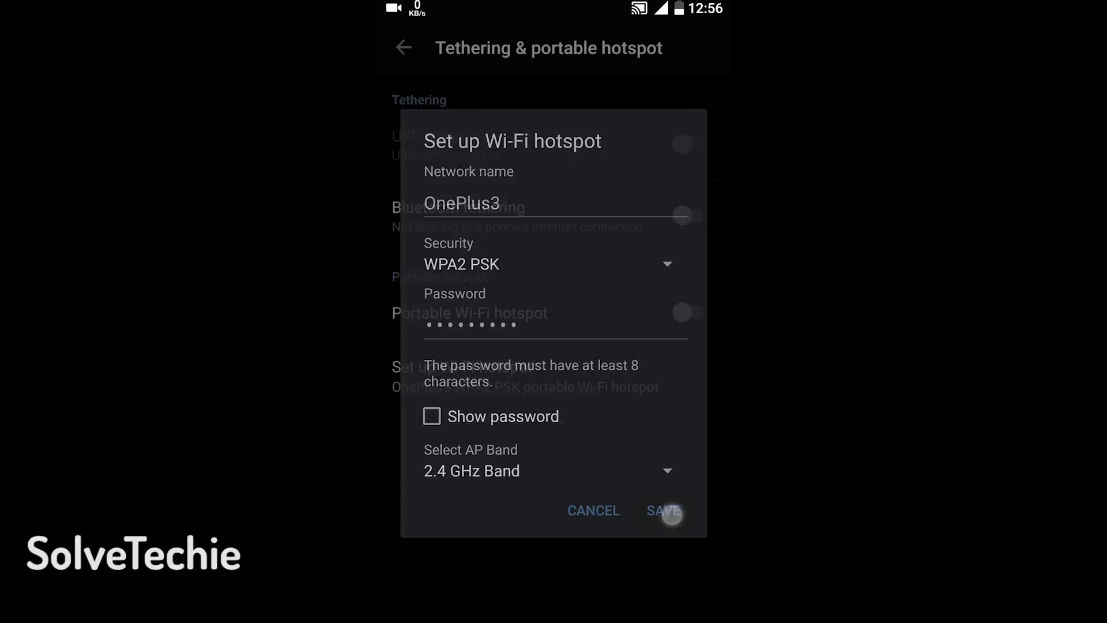
click(689, 313)
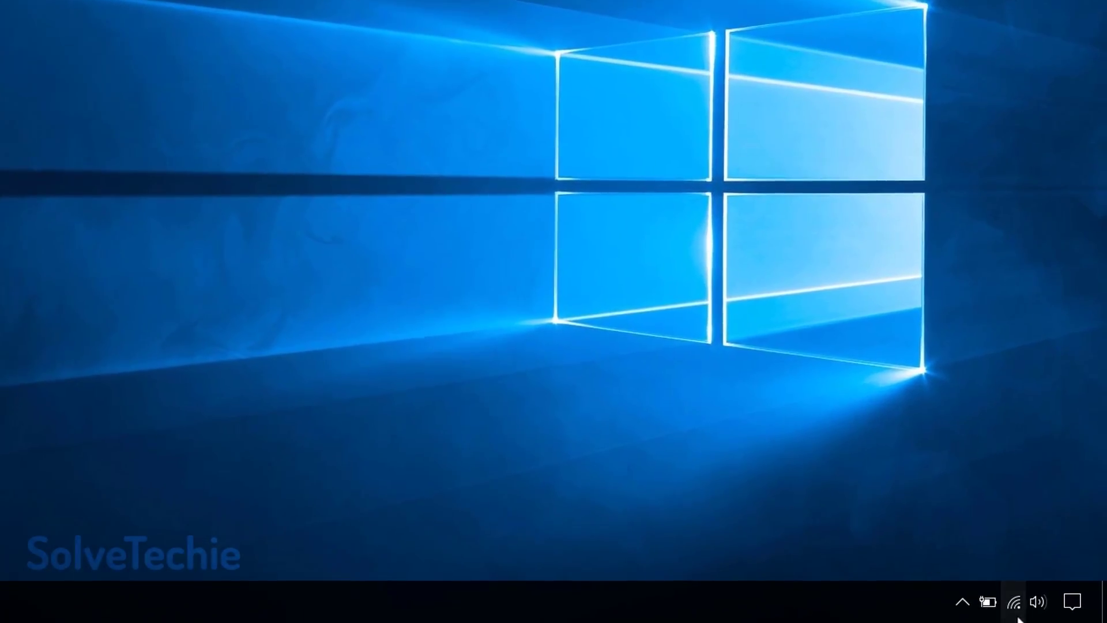
Connect the PC to the OnePlus3 Wi-Fi network, entering its security key
click(1022, 606)
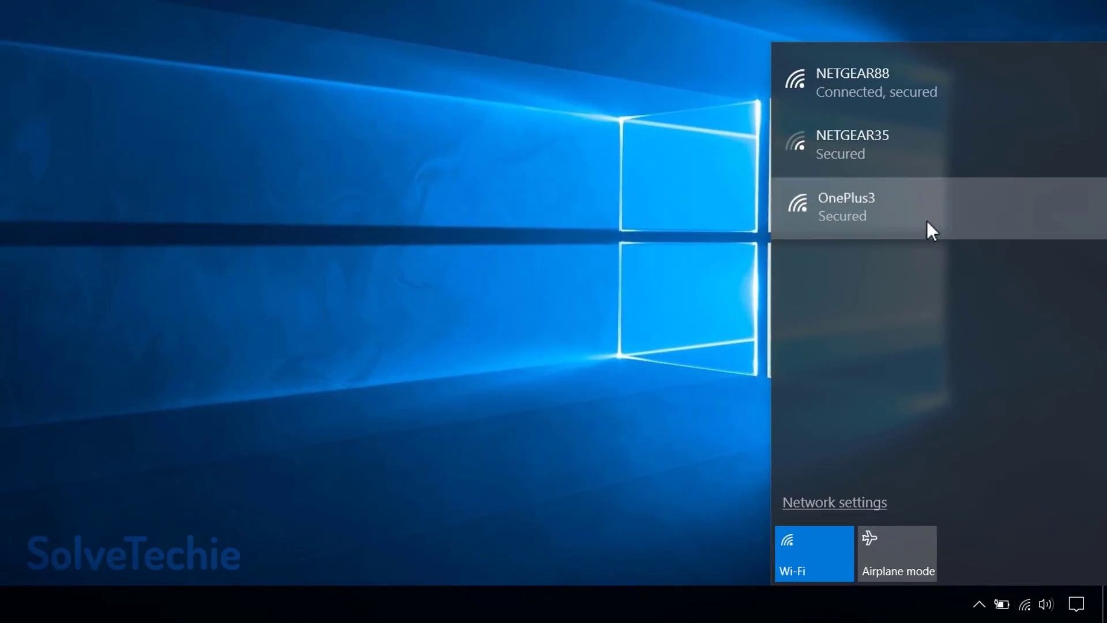
click(928, 224)
click(1015, 303)
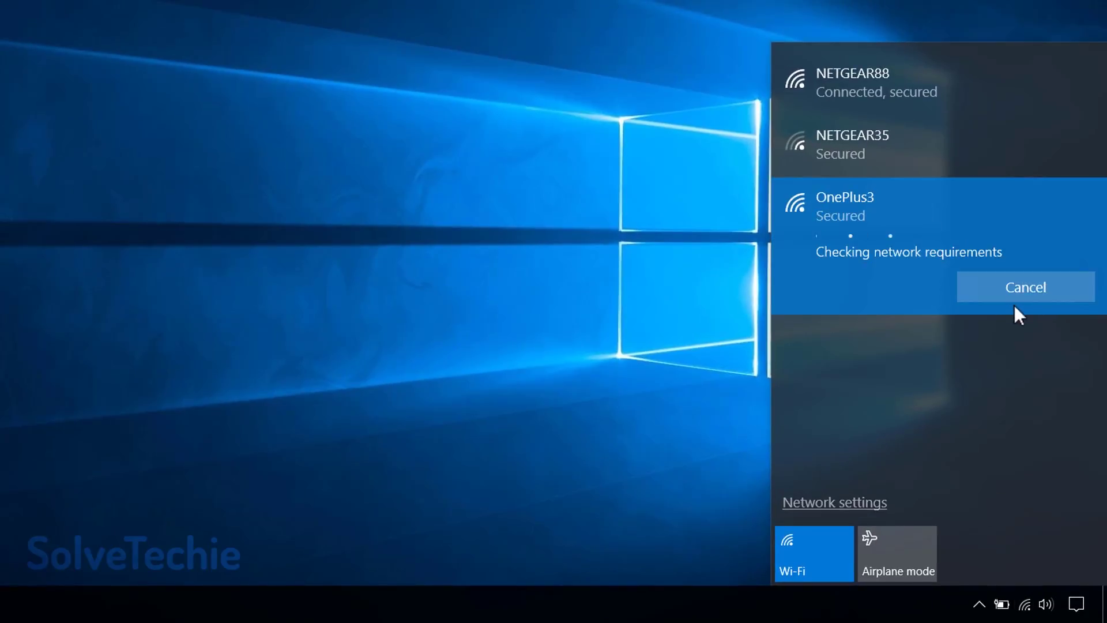
text(***)
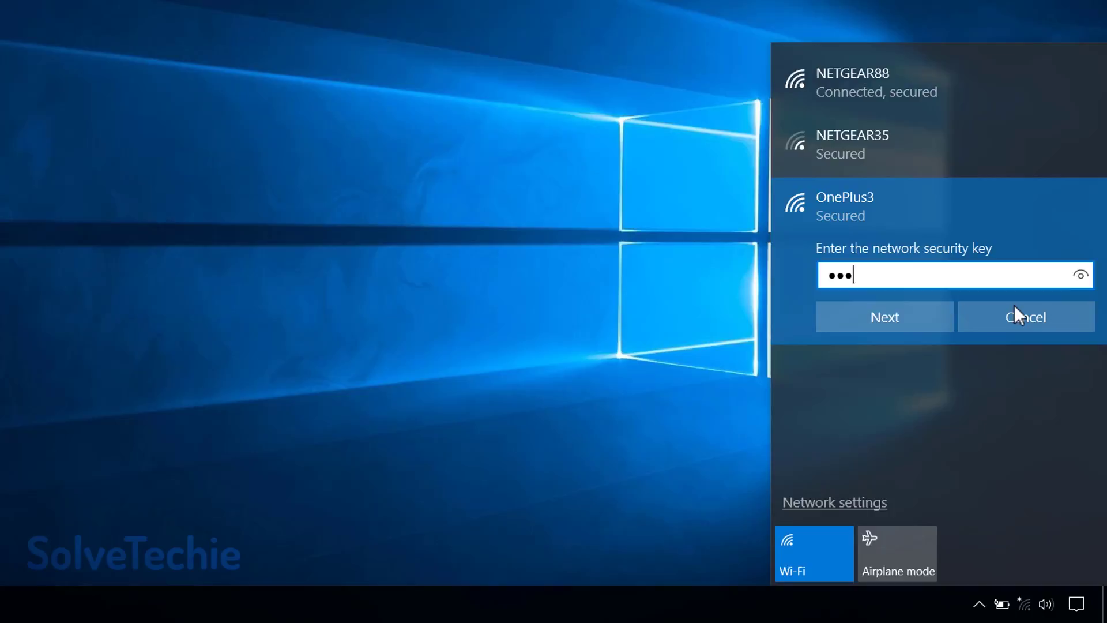
text(******)
key(Return)
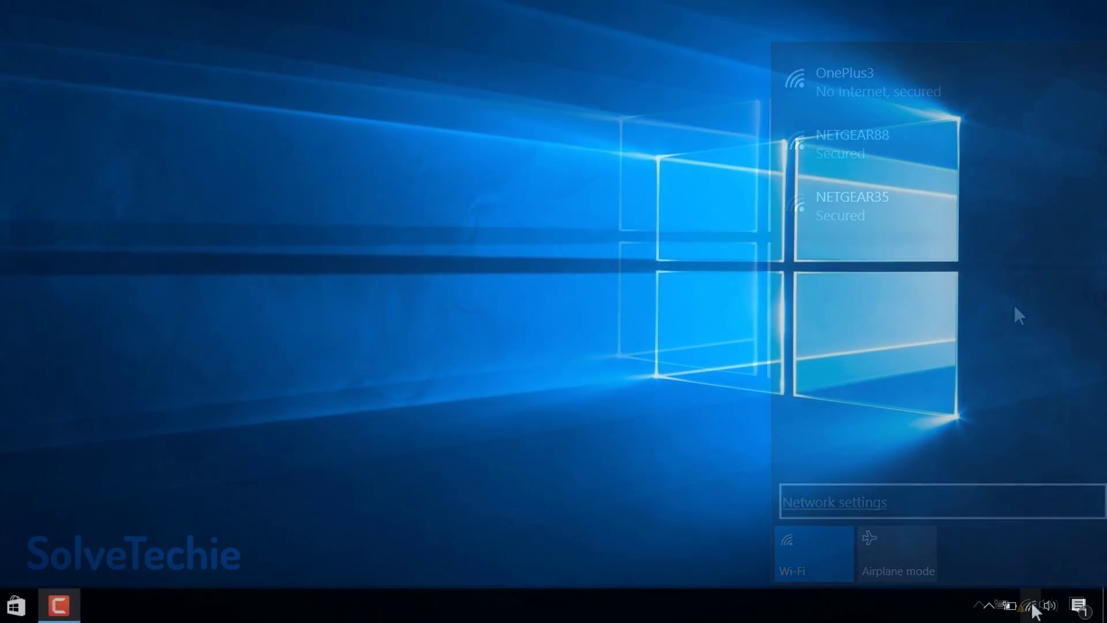
Reach Advanced sharing settings via the Network and Sharing Center
right_click(1033, 606)
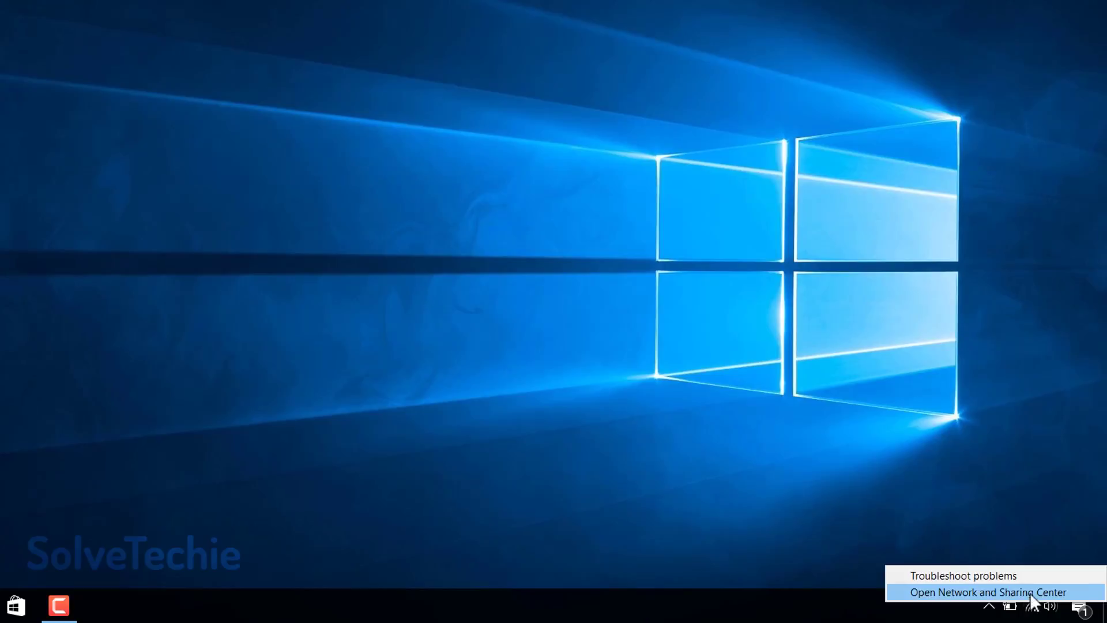
click(1031, 593)
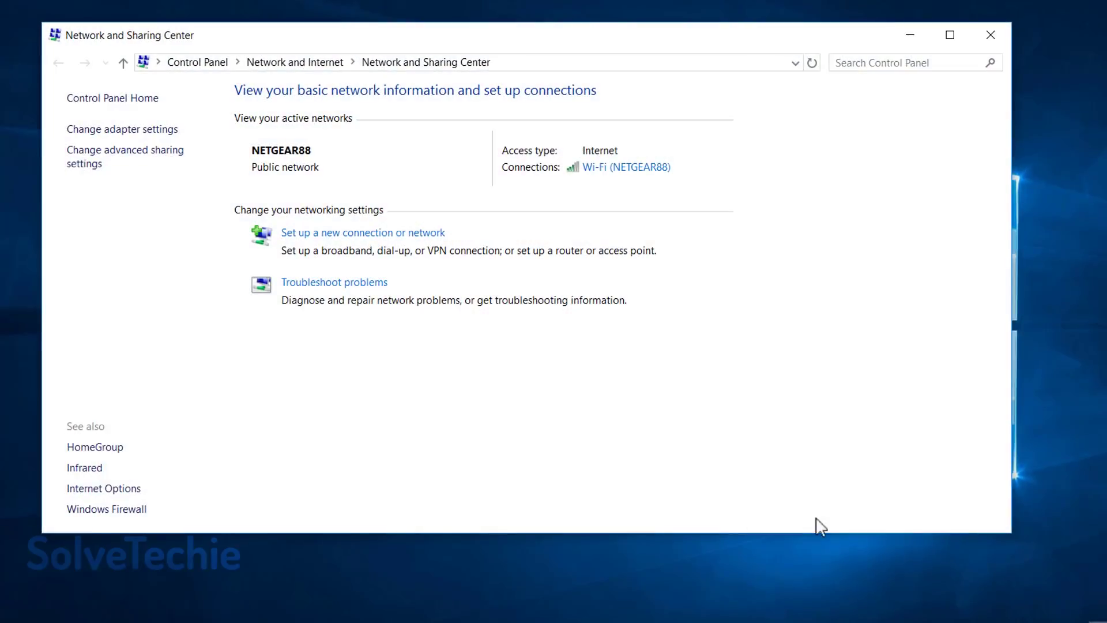
click(163, 169)
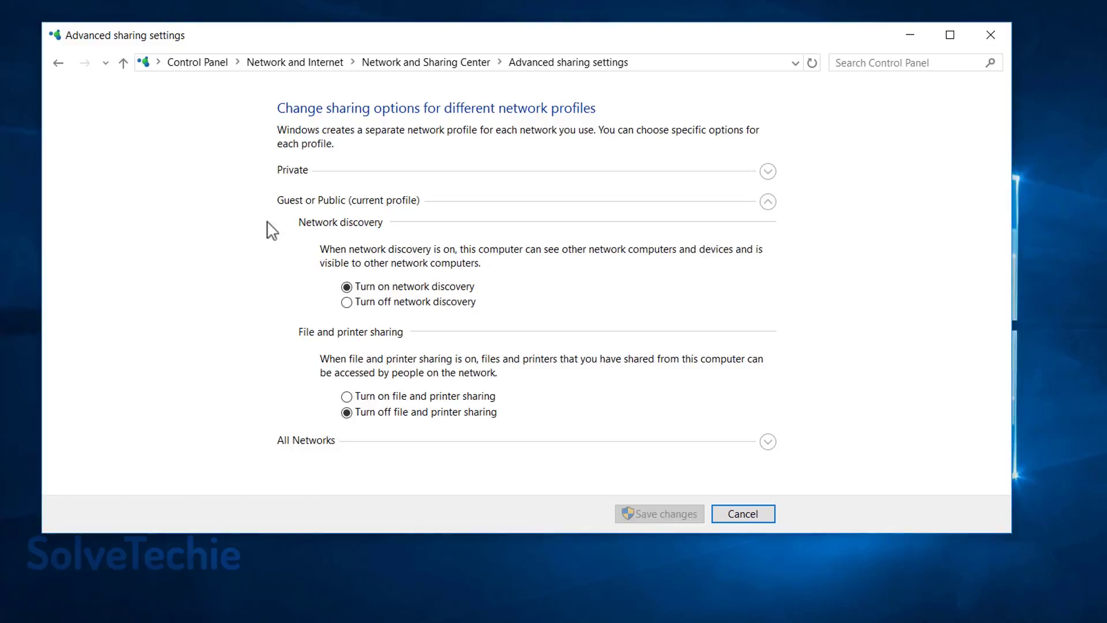
Turn on file and printer sharing for the Guest or Public profile, review the other profiles, and save changes
click(409, 399)
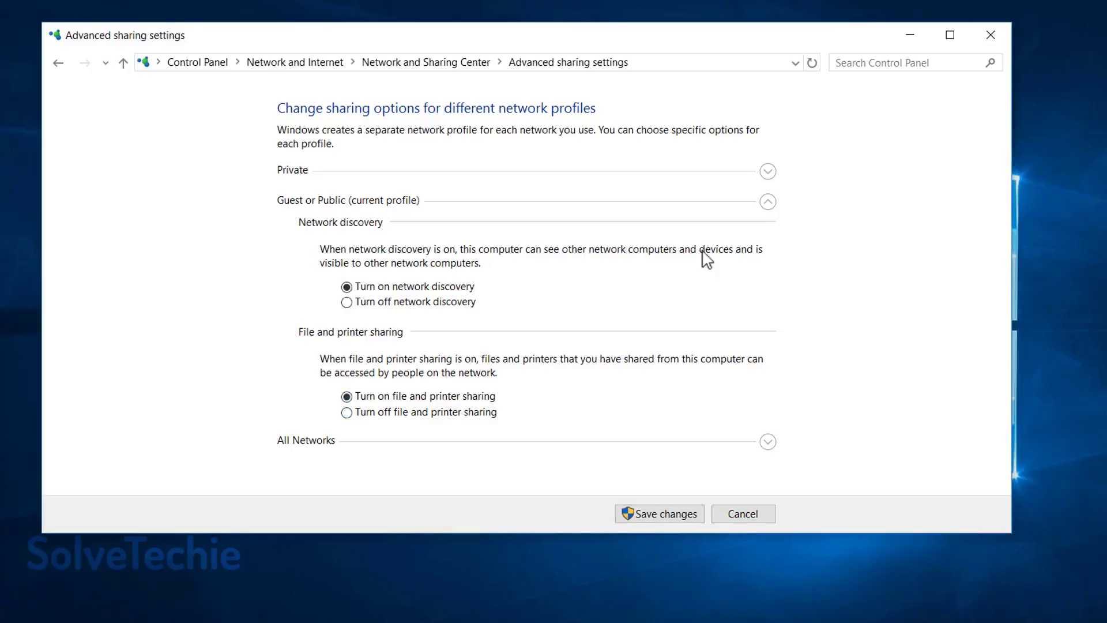
click(770, 204)
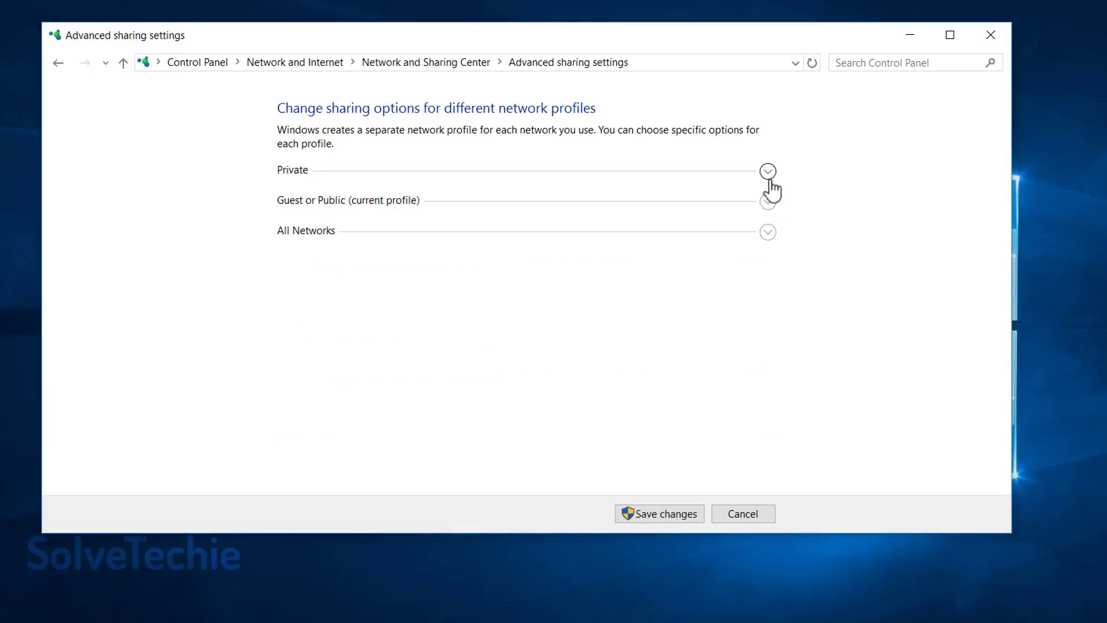
click(769, 176)
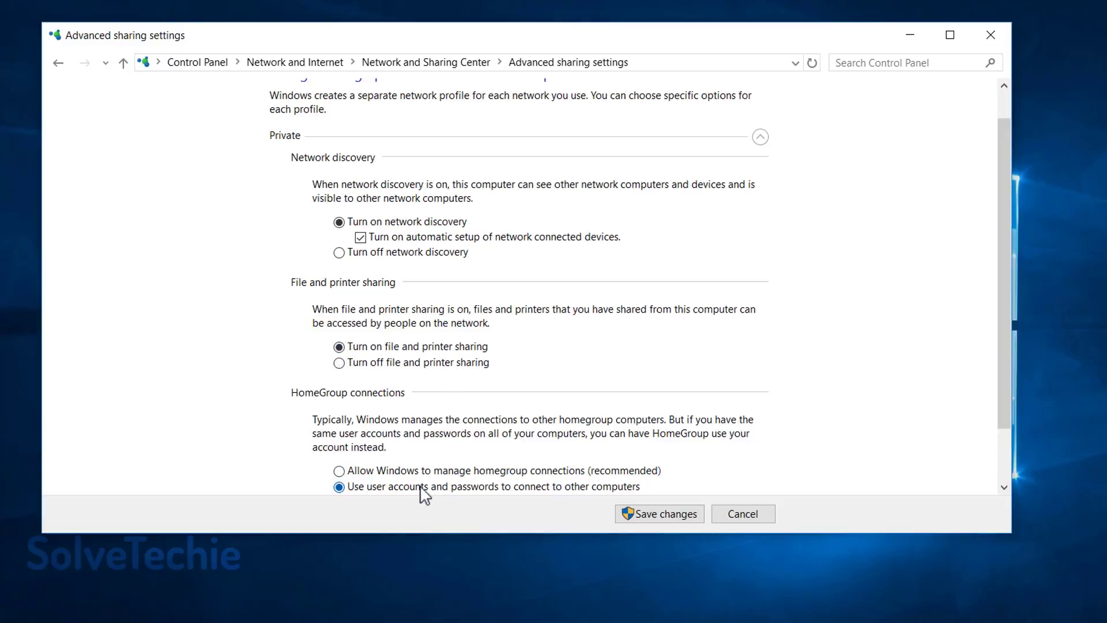
click(757, 137)
click(768, 233)
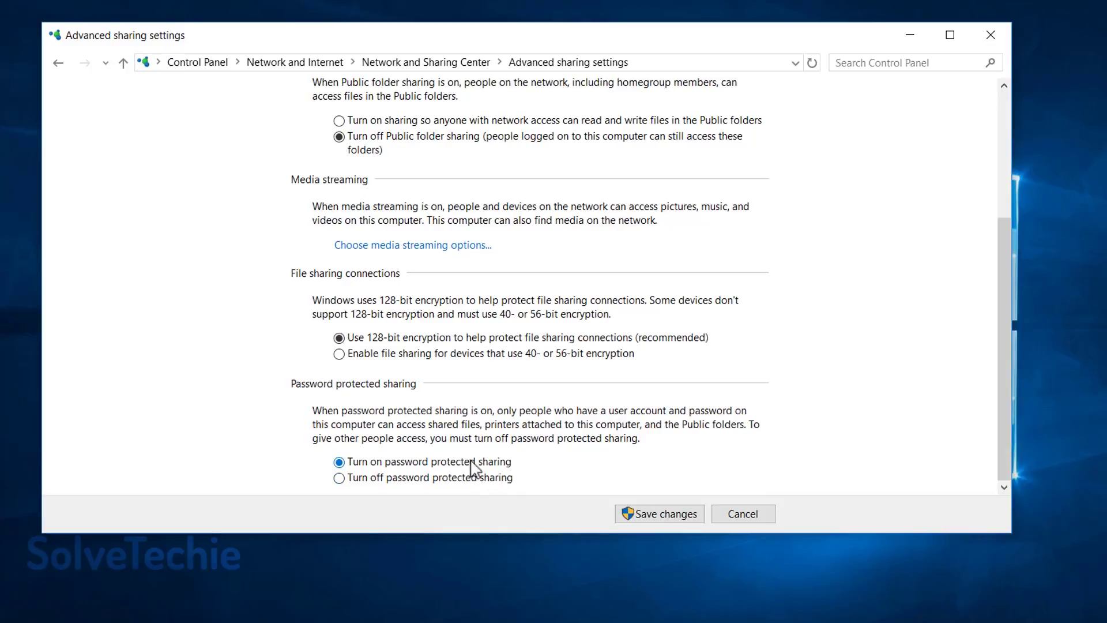
click(674, 519)
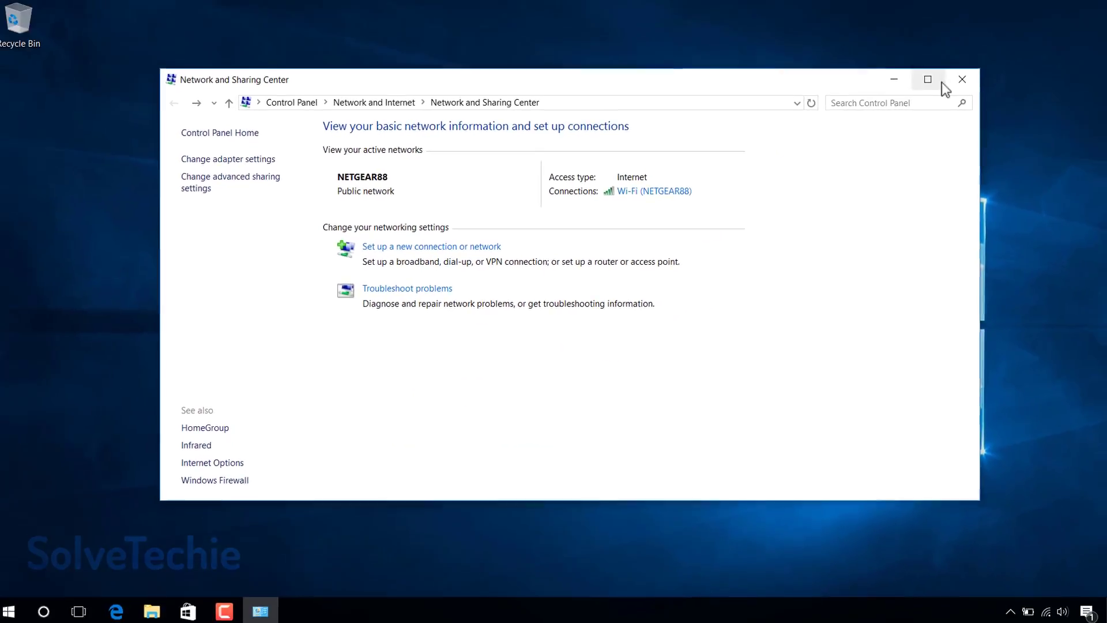
Leave the Network and Sharing Center and show the Documents folder's properties in File Explorer
click(959, 80)
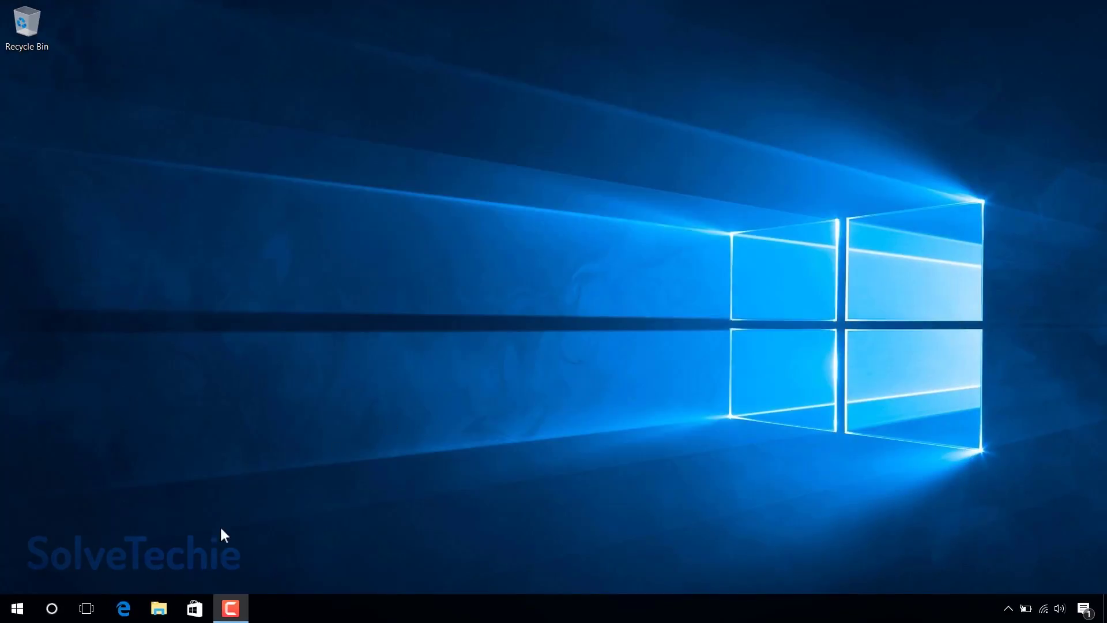
click(174, 606)
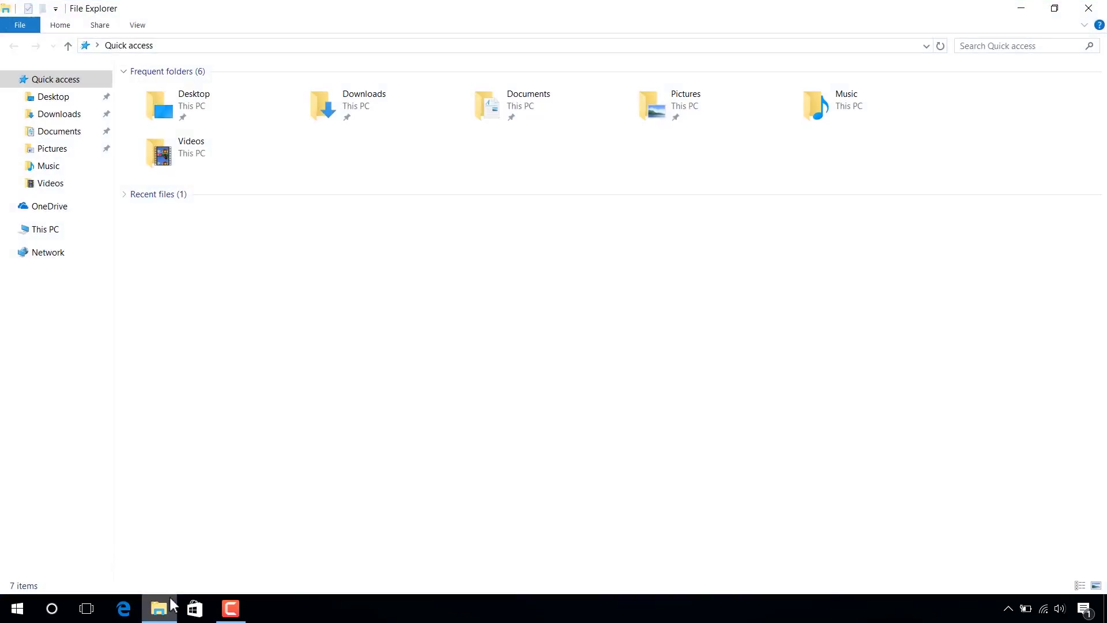
mouse_move(60, 131)
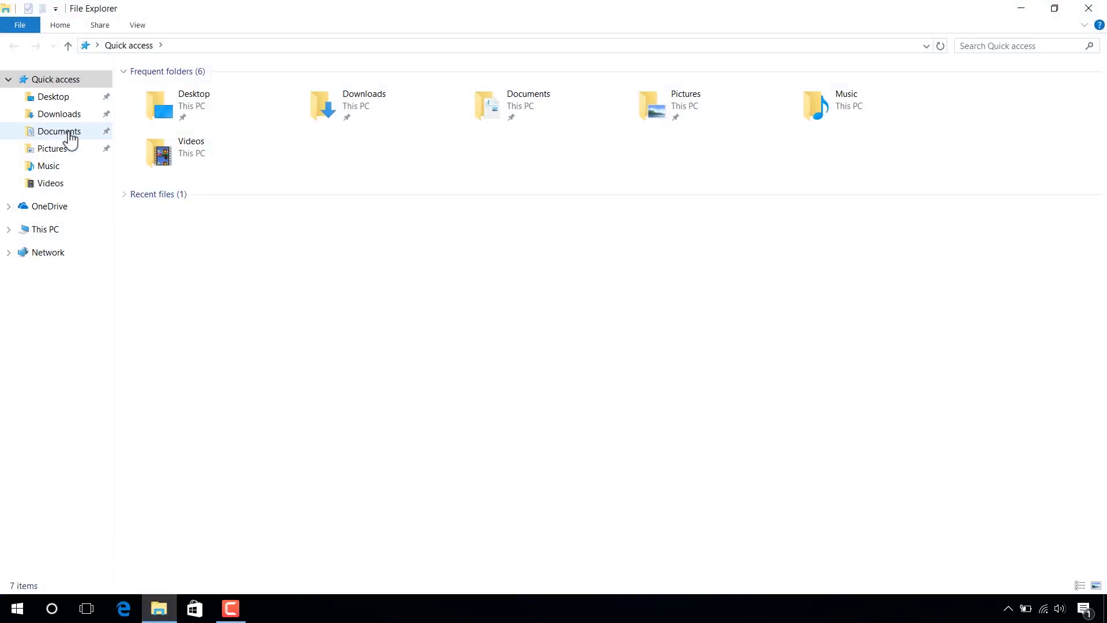
right_click(69, 139)
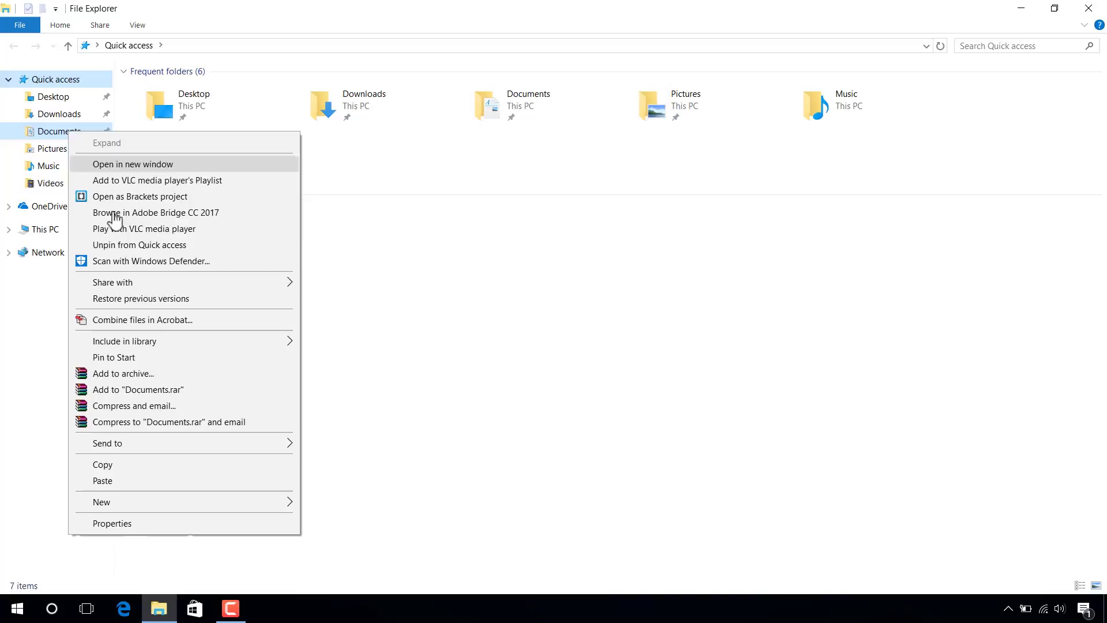
click(208, 525)
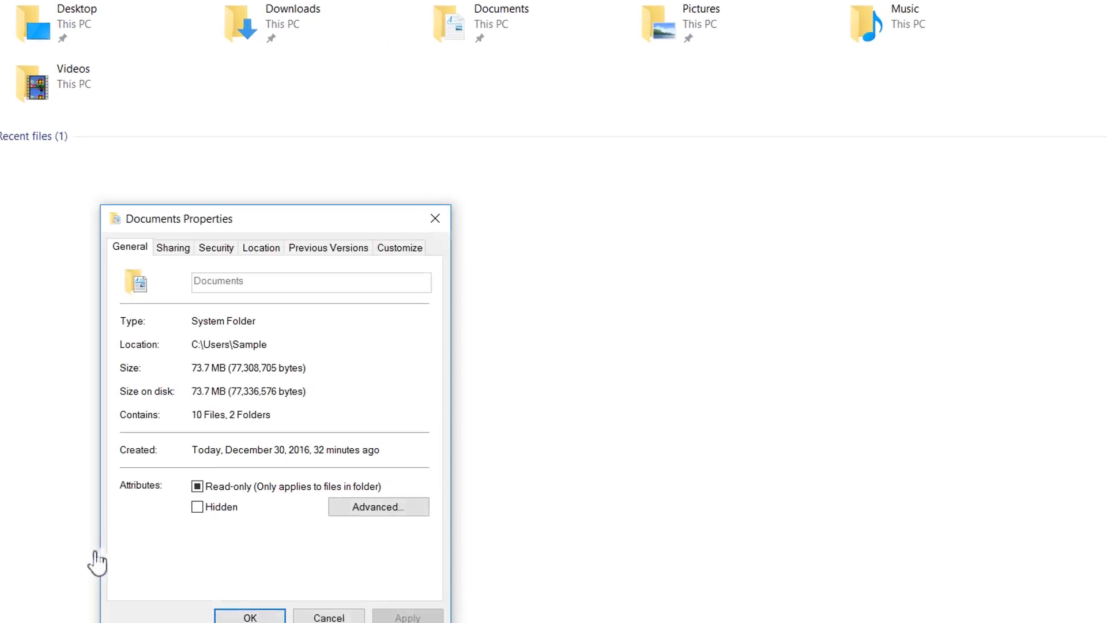
Go to the Sharing page of Documents Properties and its Advanced Sharing dialog
drag(229, 208, 311, 151)
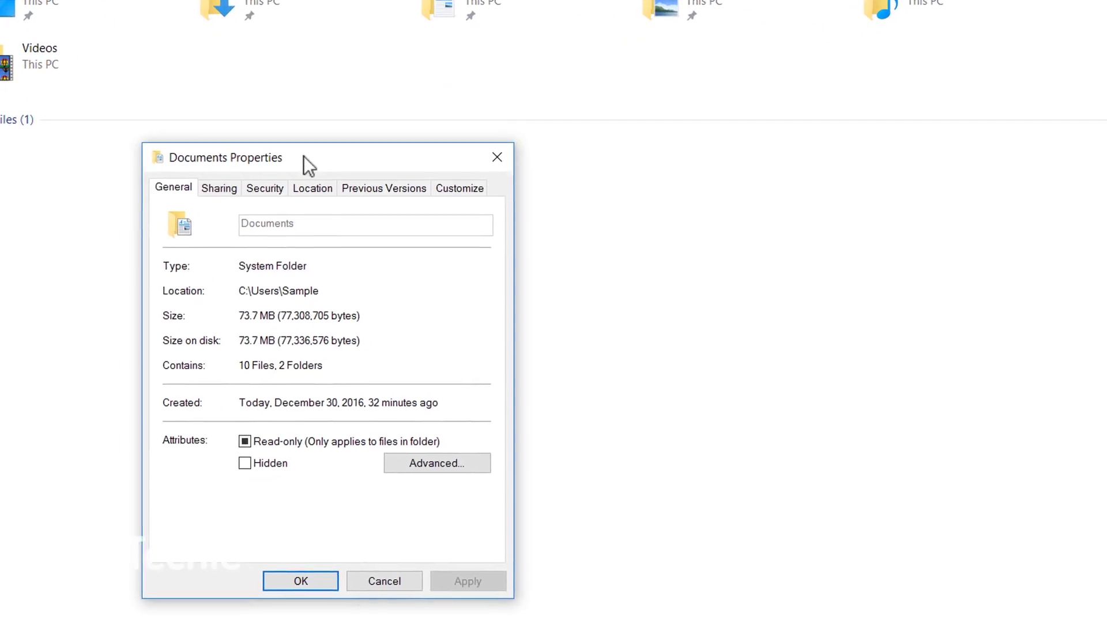
click(224, 182)
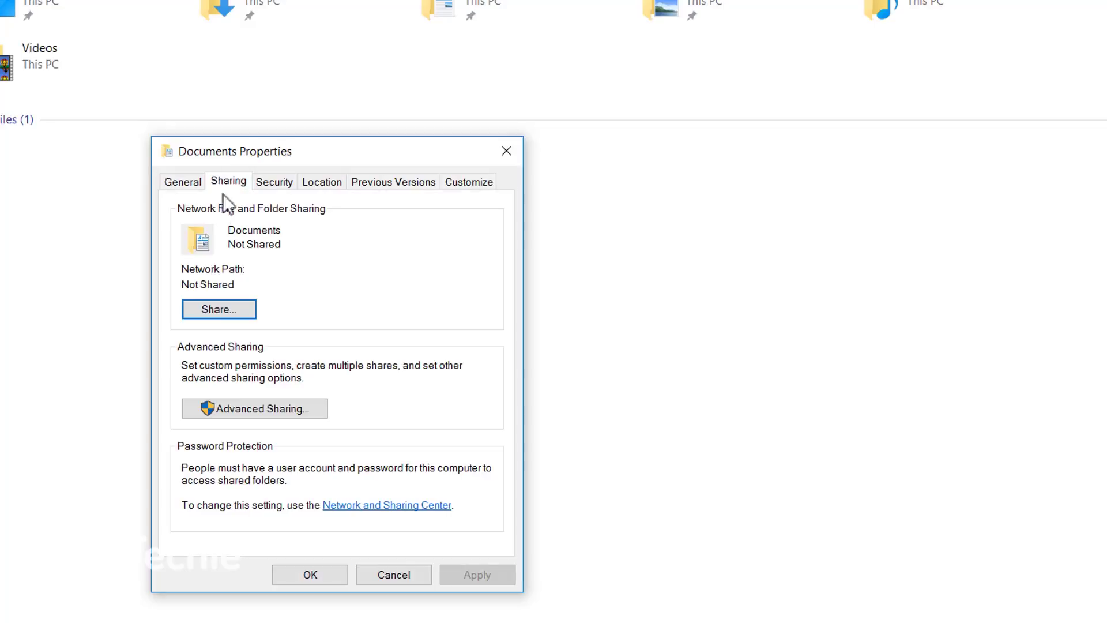
click(324, 416)
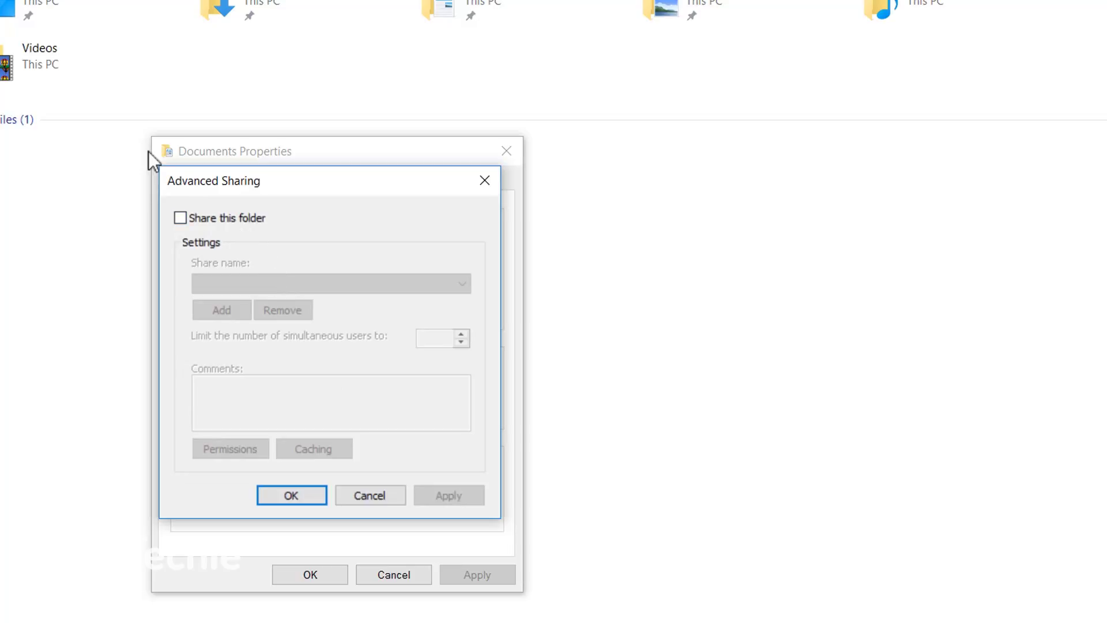
Share the Documents folder as Documents2 and start adding a user to its share permissions
click(219, 216)
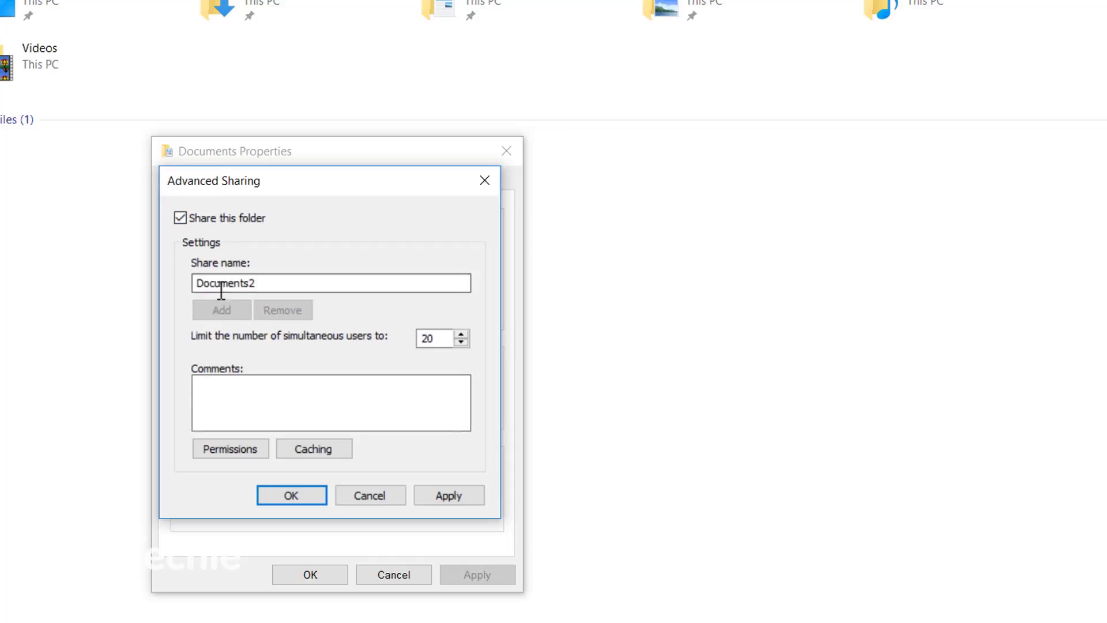
click(247, 451)
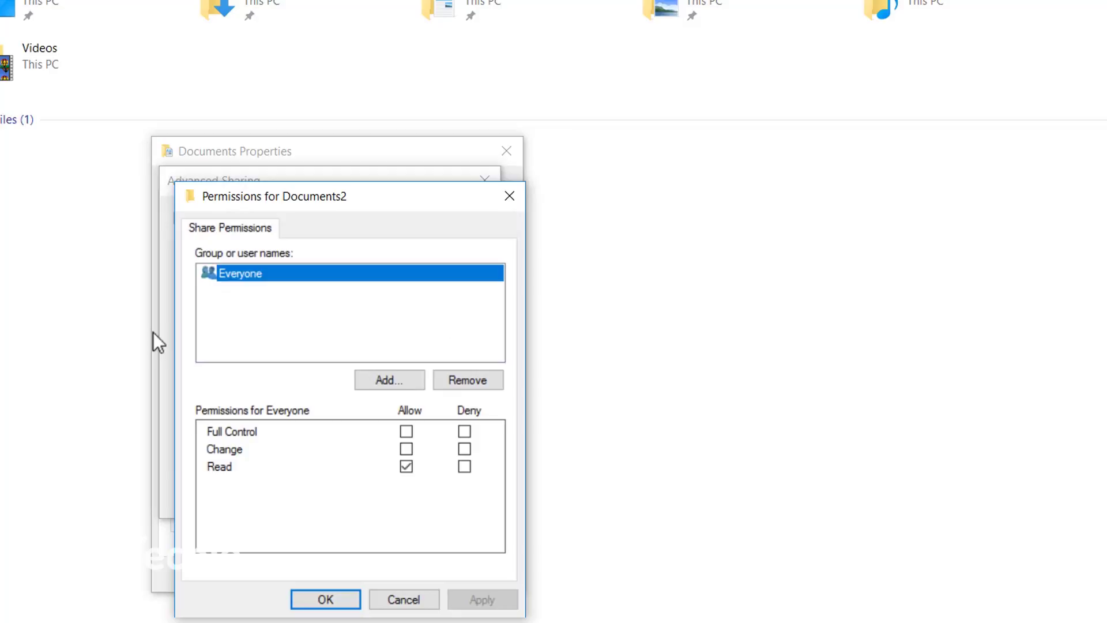
click(372, 387)
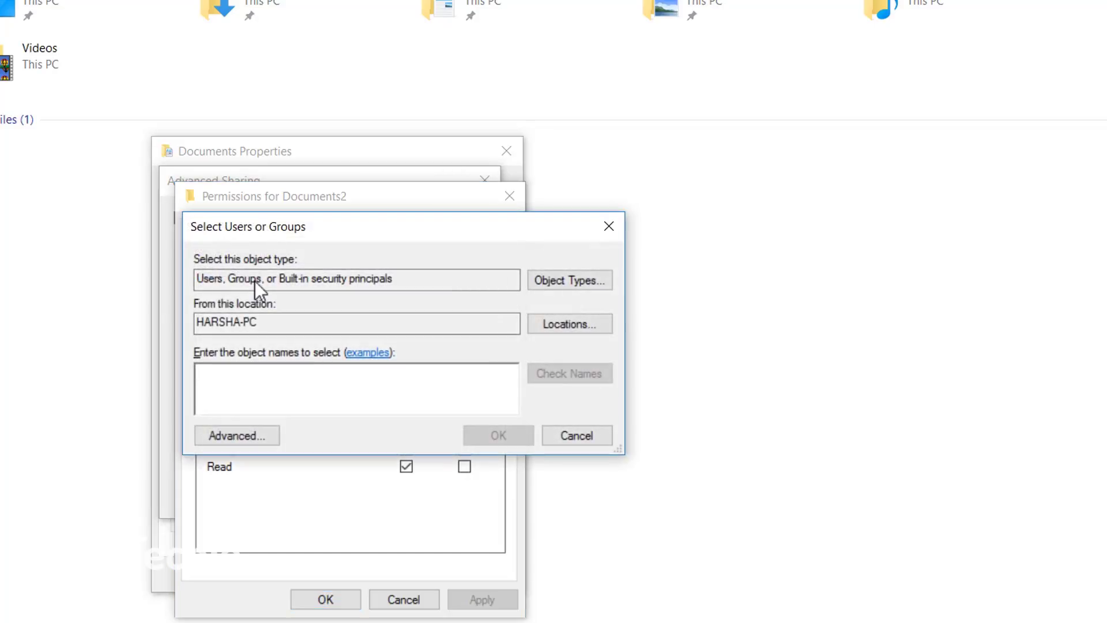
text(Sample)
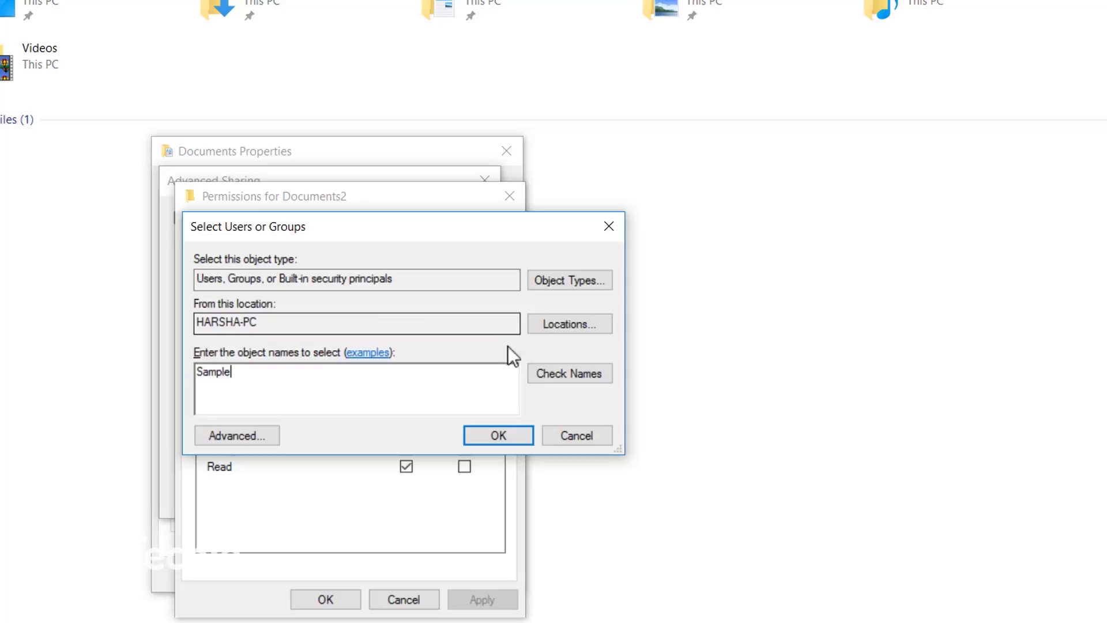
Resolve the name Sample to HARSHA-PC\Sample and add it to the Documents2 share permissions
click(569, 374)
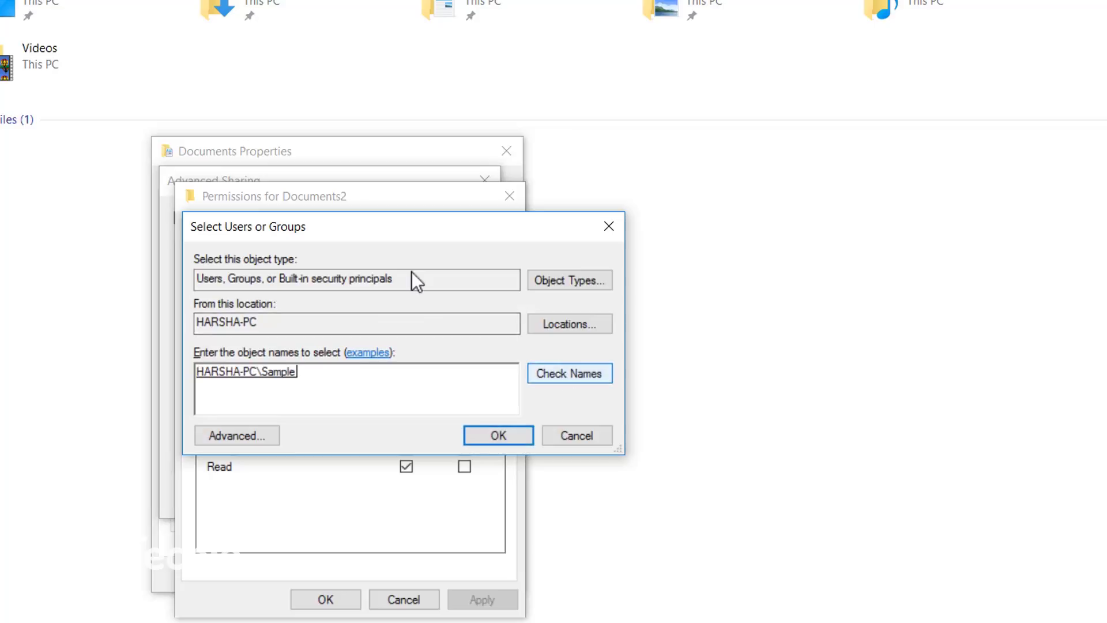
click(522, 437)
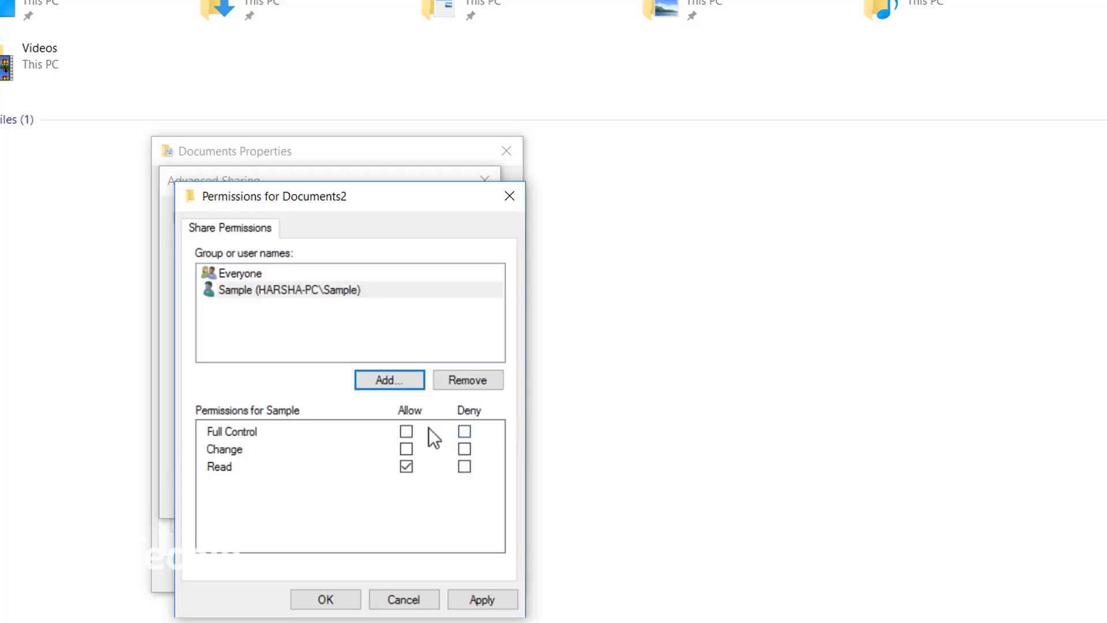
Allow Sample Full Control on Documents2, apply it, and close all the sharing dialogs
click(407, 430)
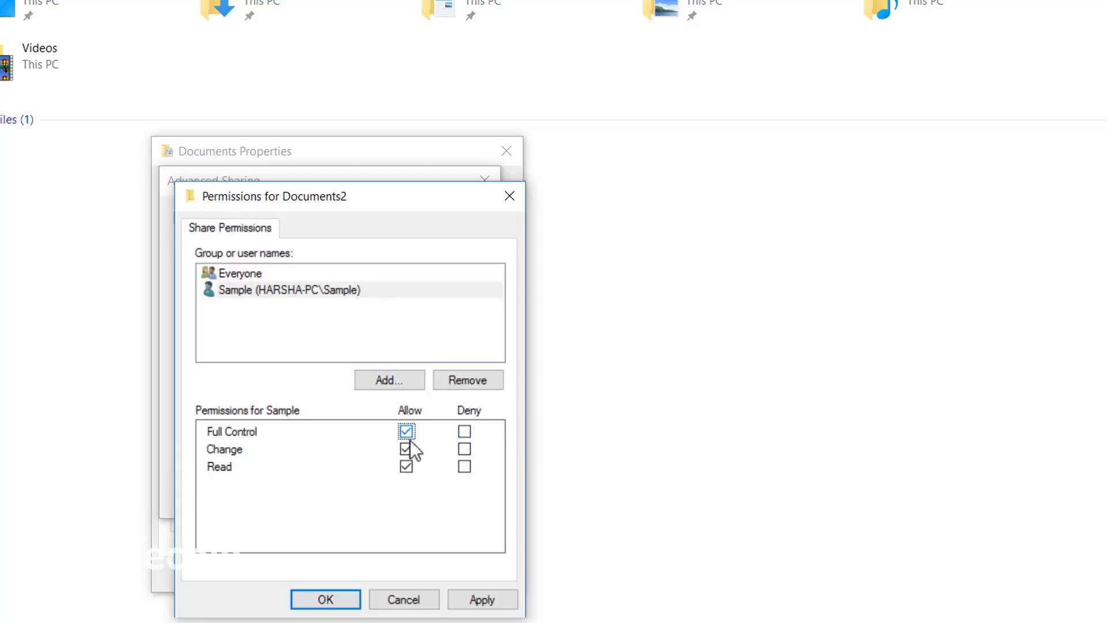
click(482, 599)
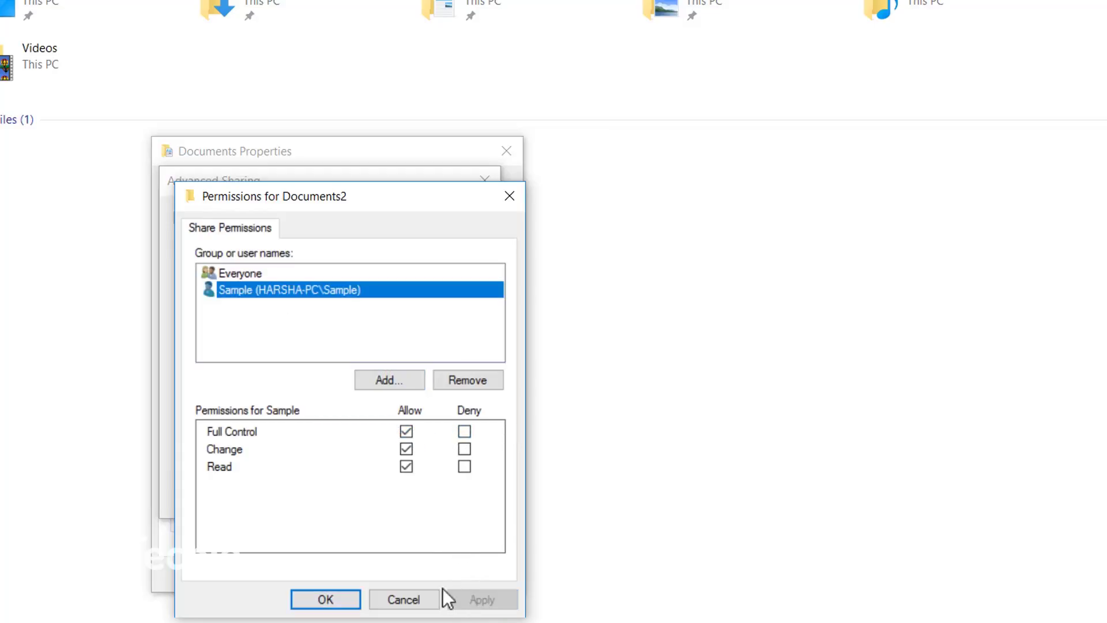
click(348, 601)
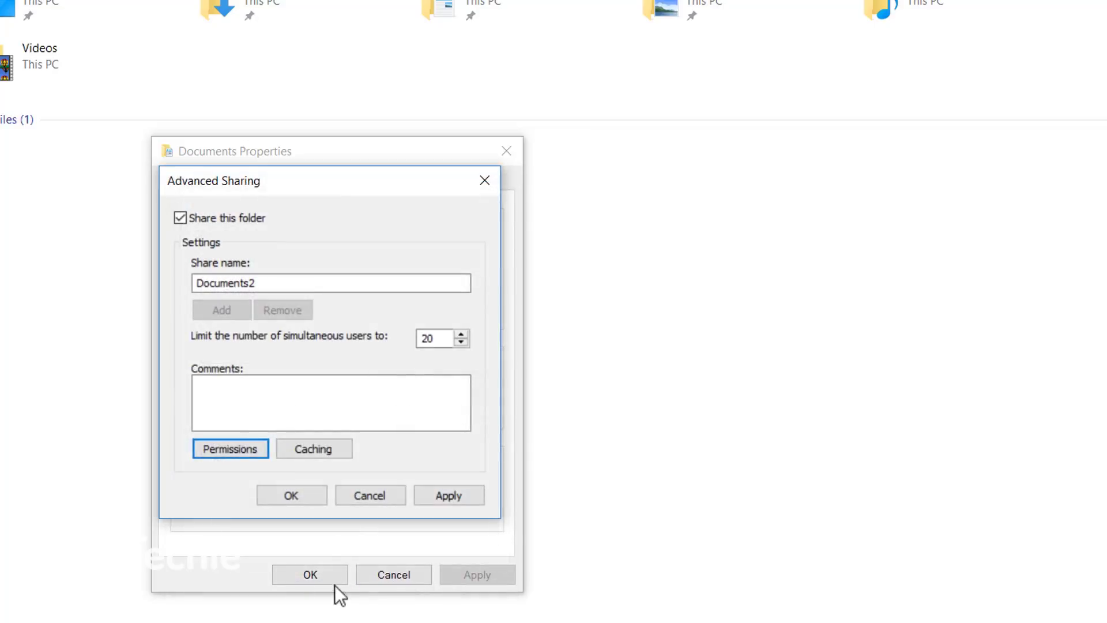
click(321, 496)
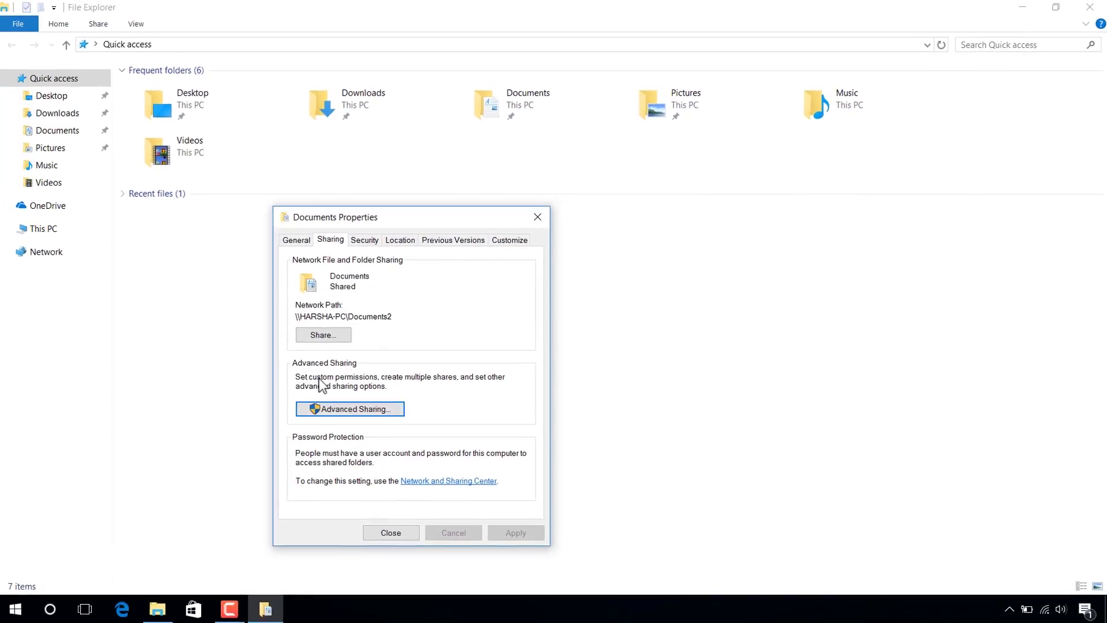
click(401, 528)
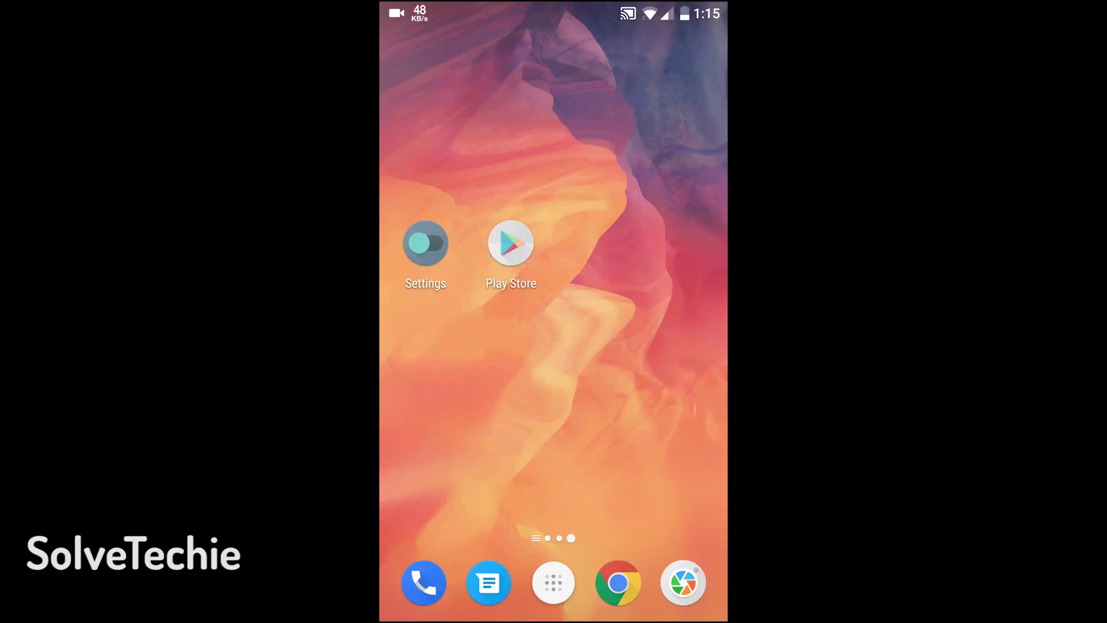
Find VLC for Android in the Play Store and install it
click(511, 243)
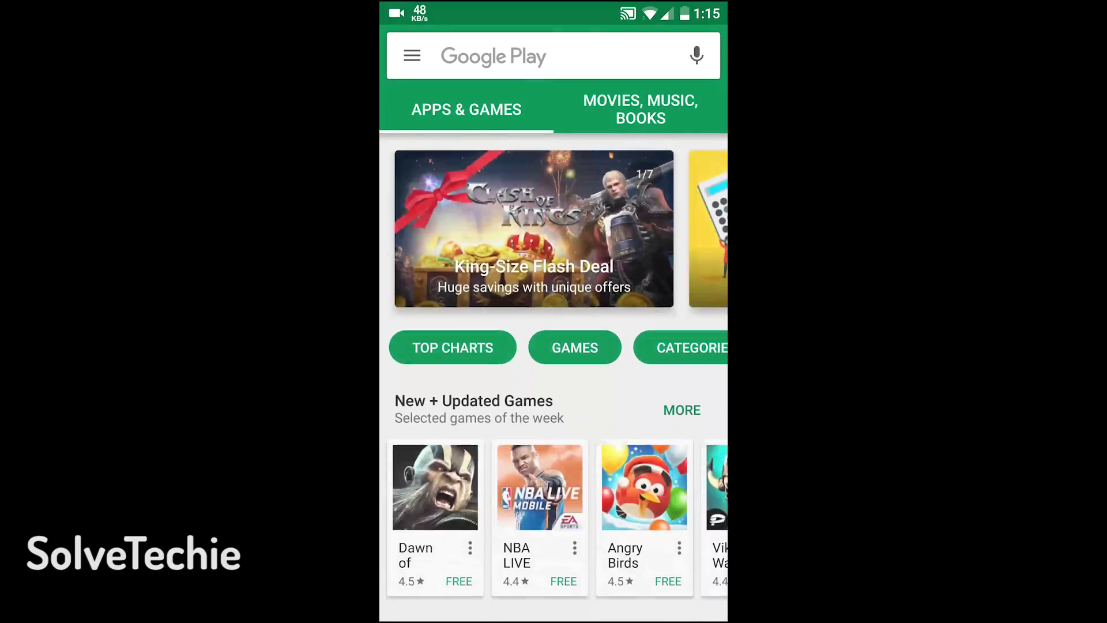
click(519, 55)
text(v)
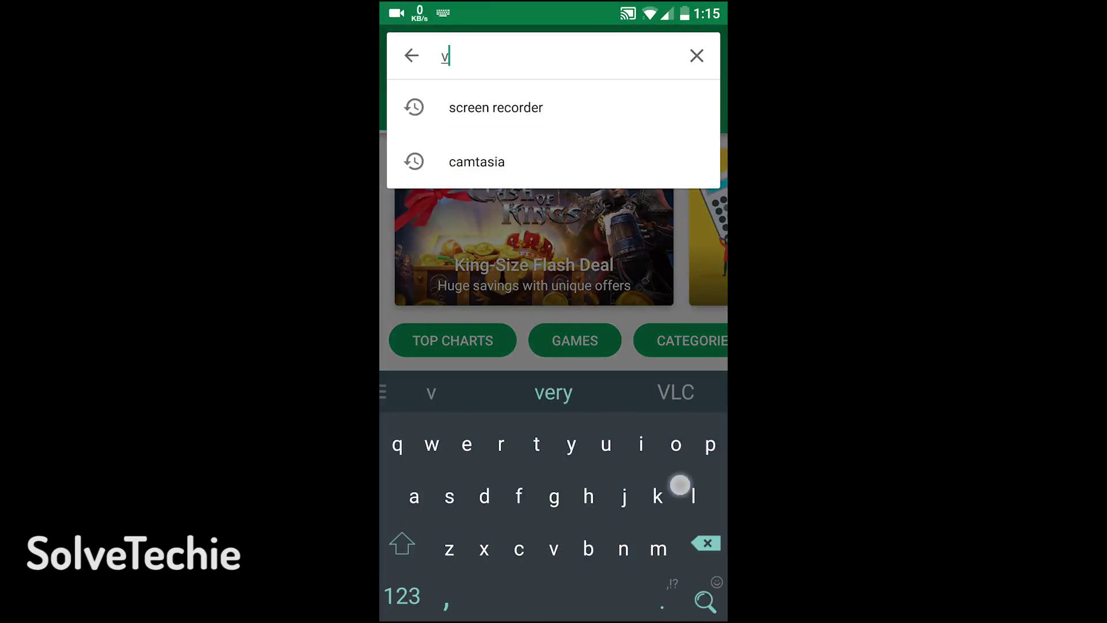
text(lx)
key(BackSpace)
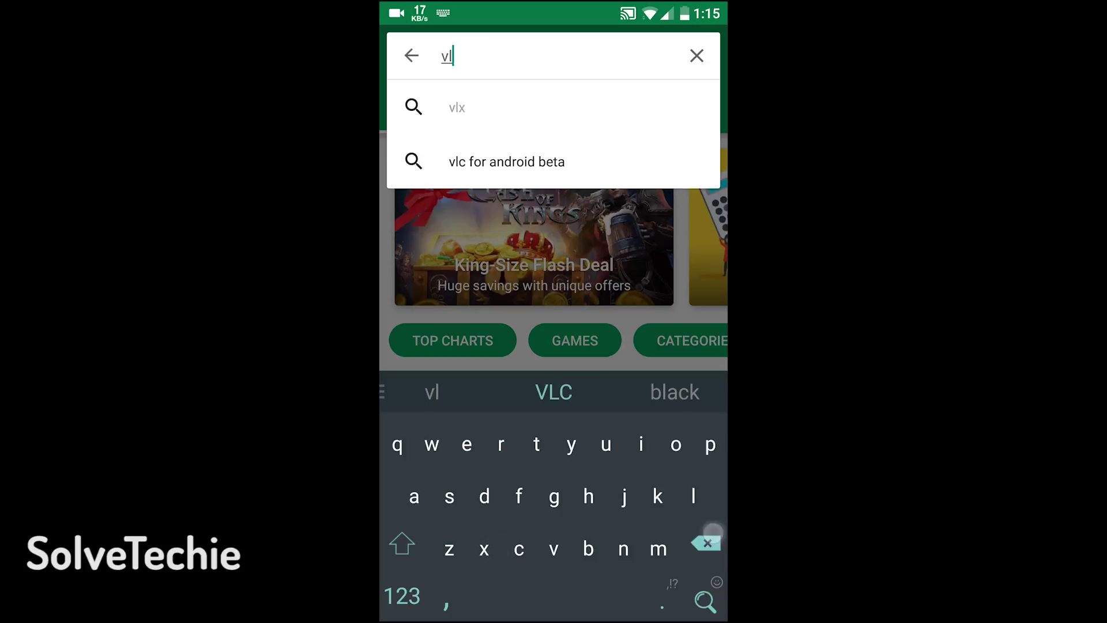
text(c)
click(495, 108)
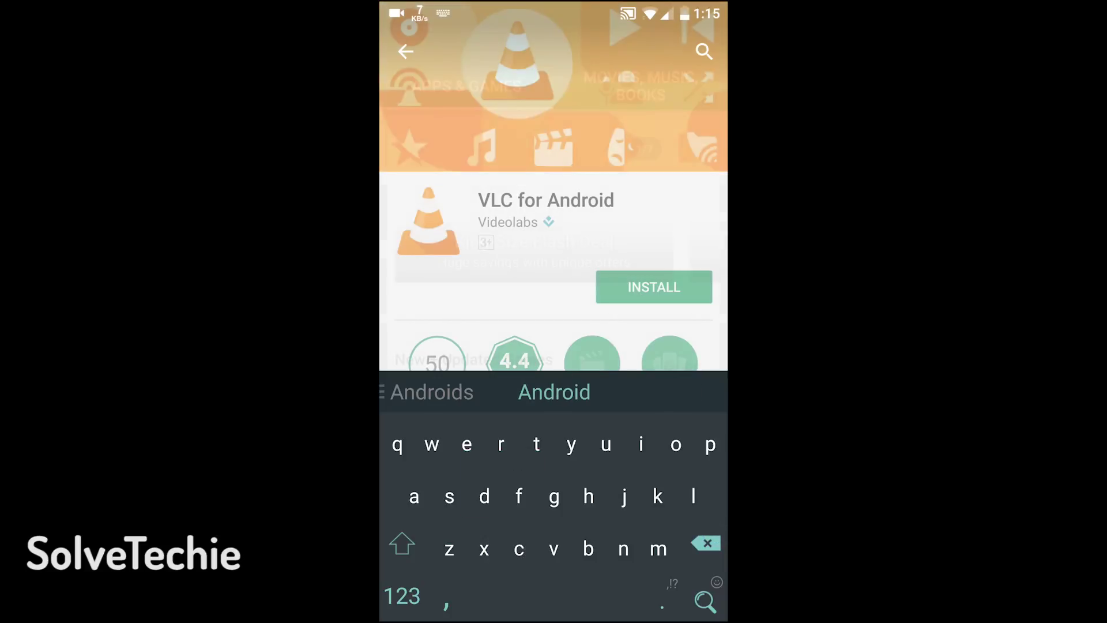
click(661, 292)
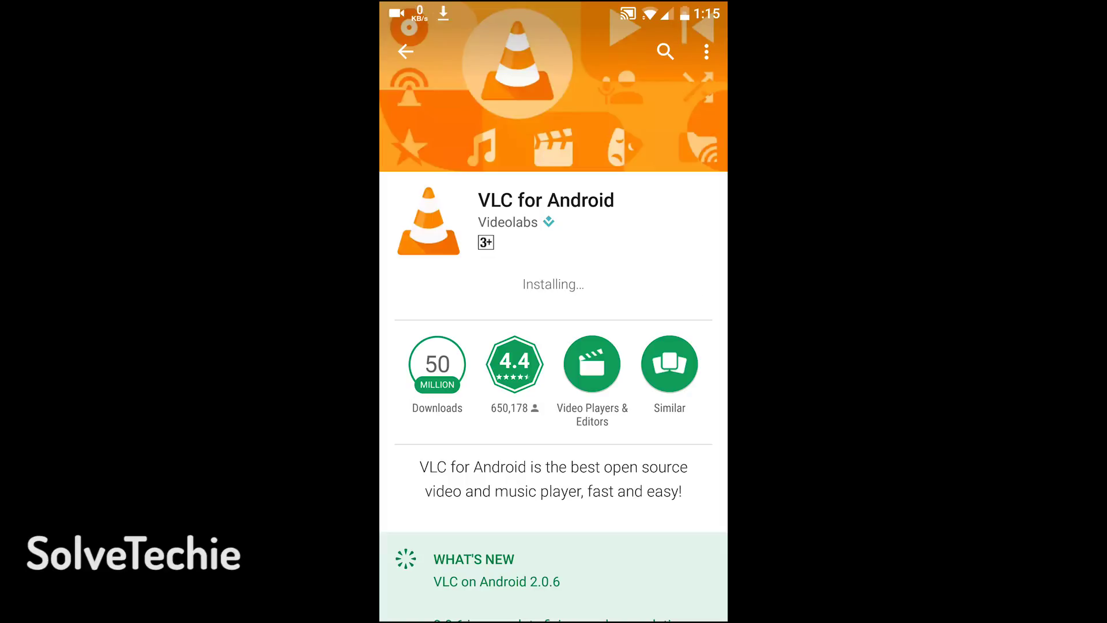
drag(554, 505, 554, 534)
Launch VLC, allow media access, and show its Local Network browser
key(super)
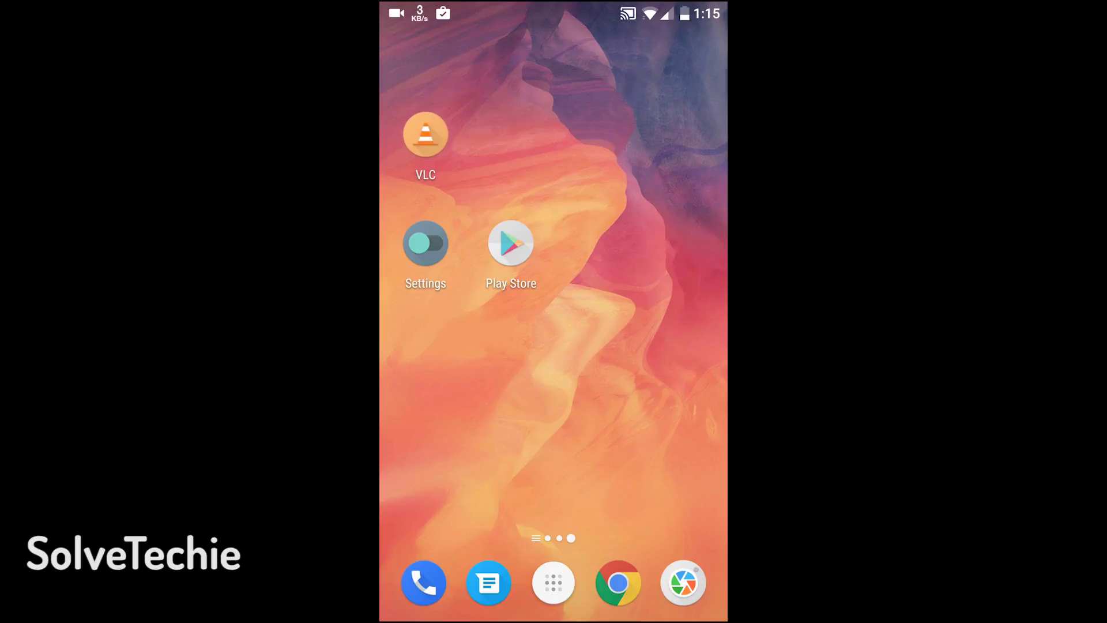
click(438, 140)
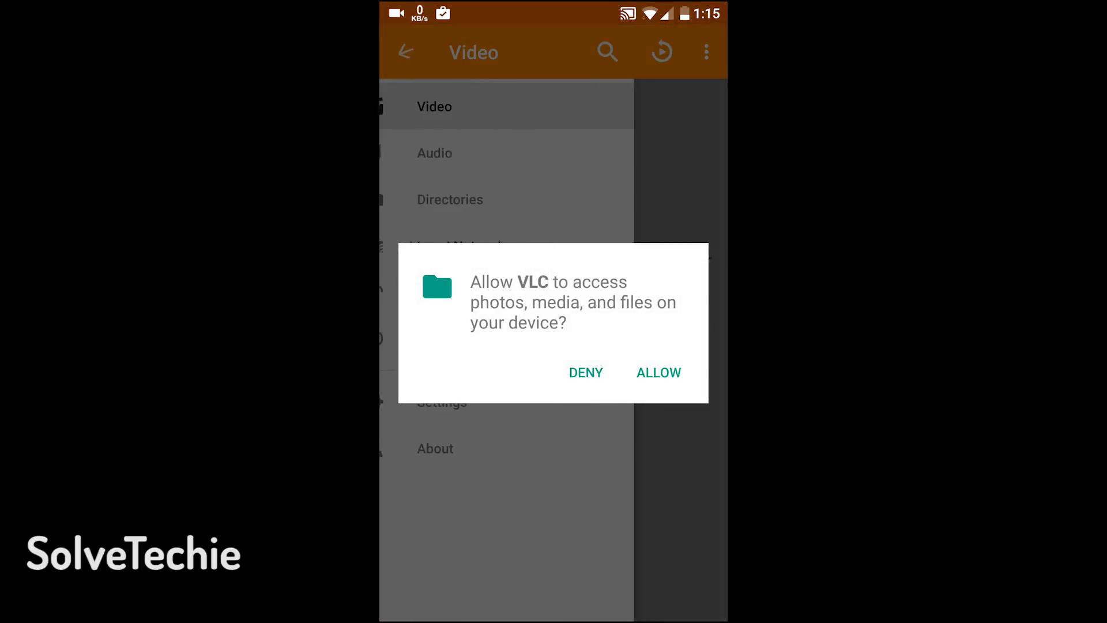
click(660, 372)
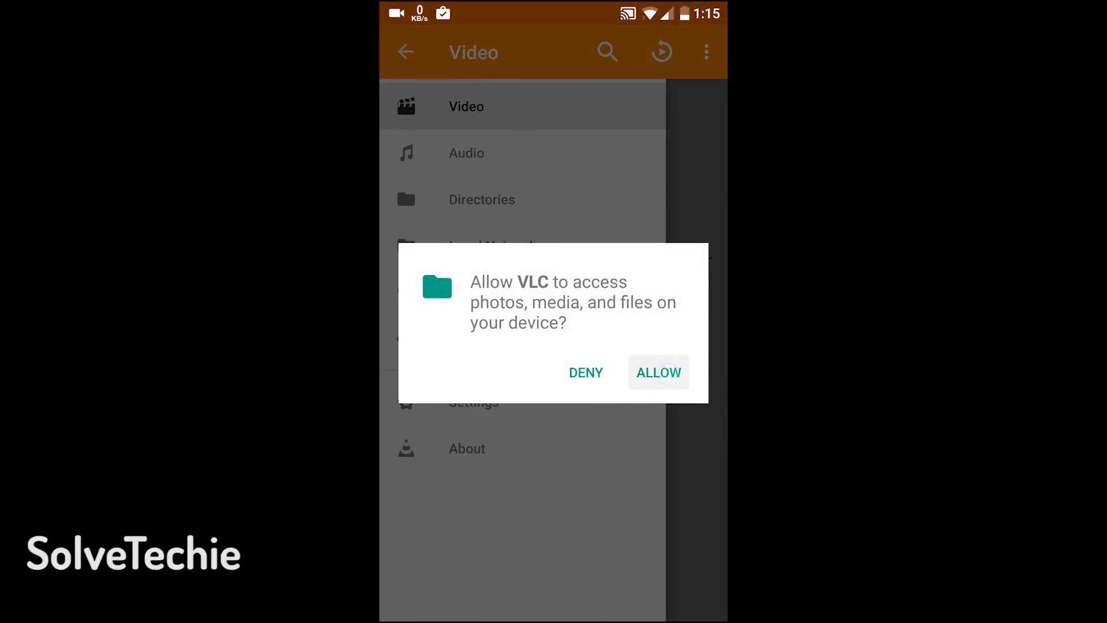
click(549, 248)
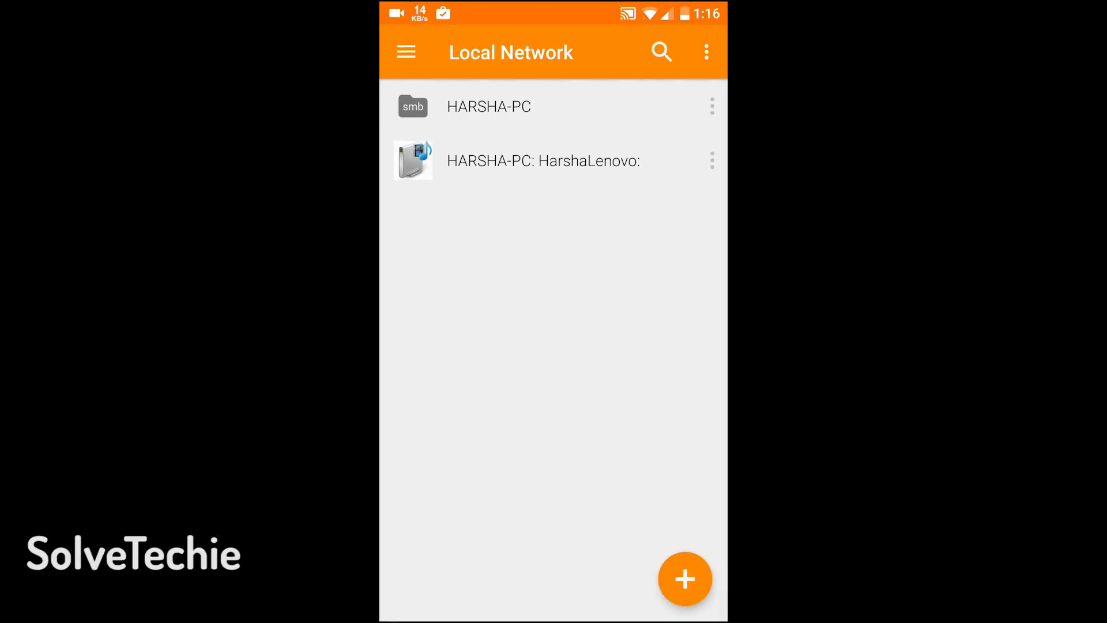
Enter Sample as the login for the HARSHA-PC SMB server
click(591, 114)
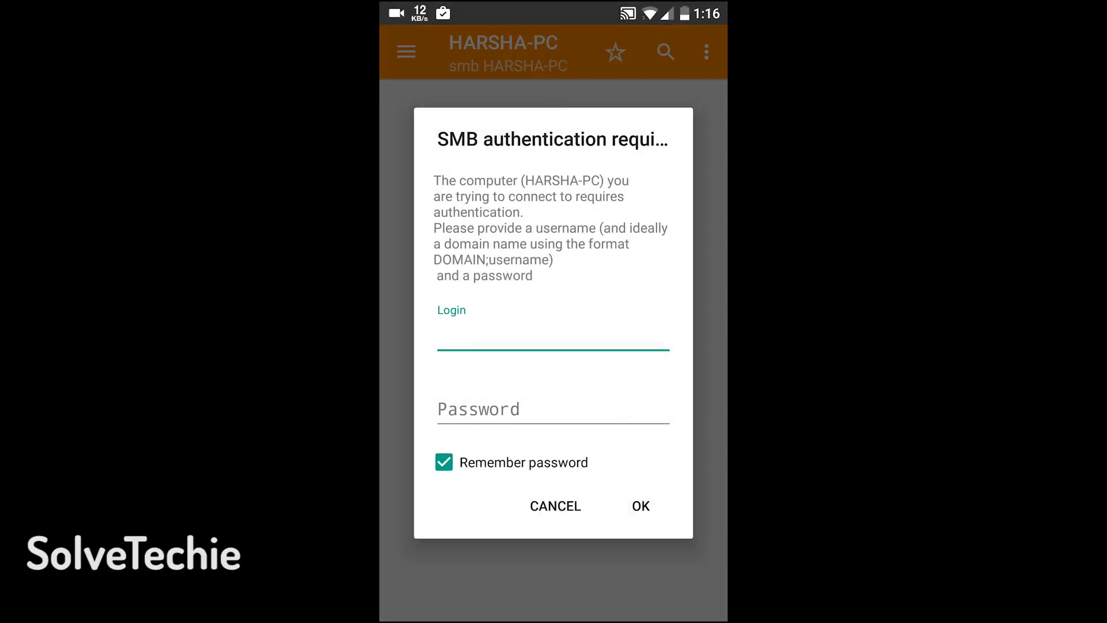
click(559, 332)
click(402, 544)
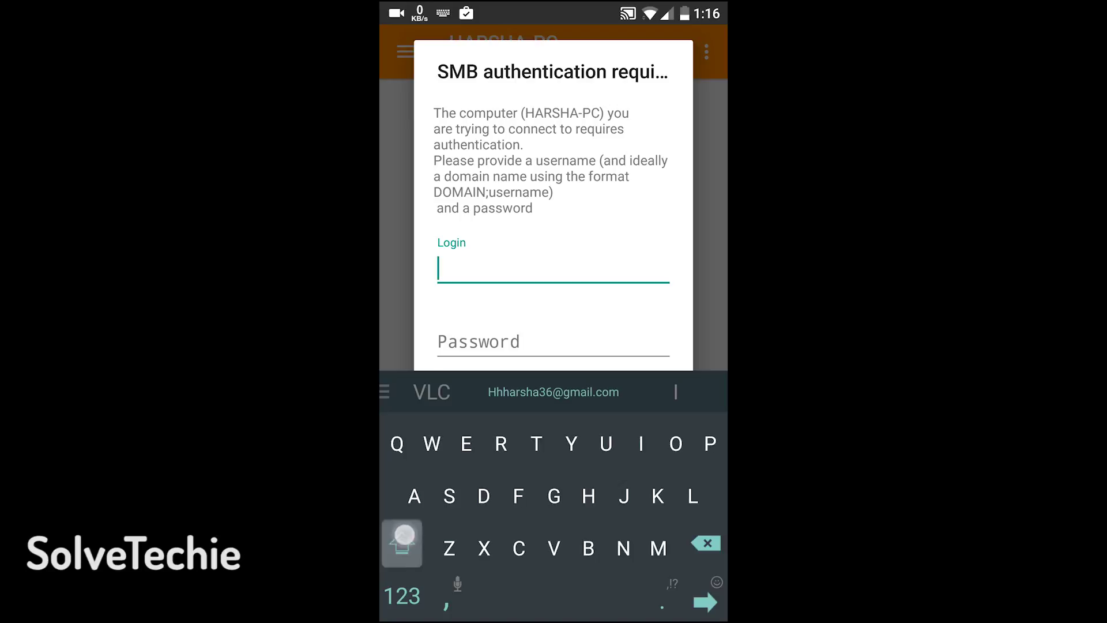
click(450, 498)
click(415, 496)
text(Sam)
click(658, 548)
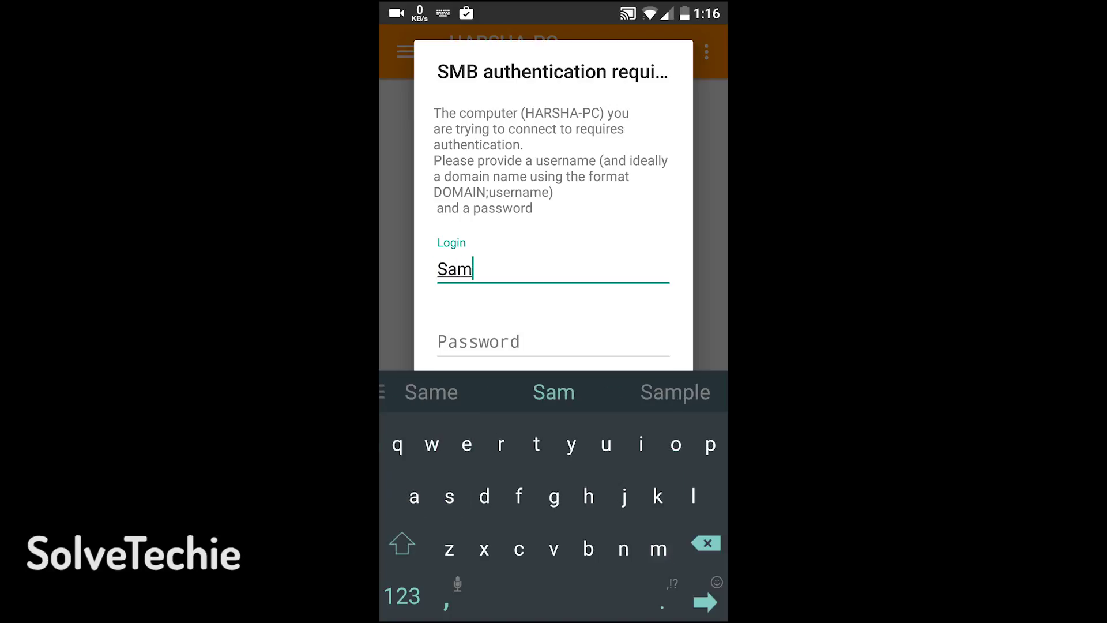
click(710, 443)
click(693, 496)
Enter the password digits, hide the keyboard, and untick Remember password
click(466, 445)
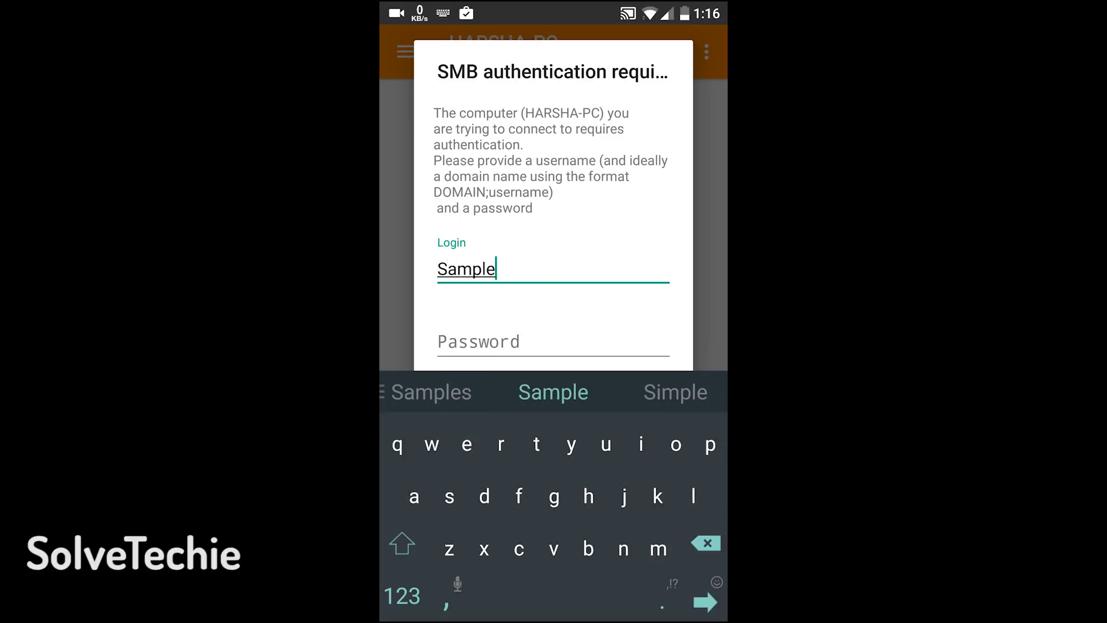
click(553, 342)
click(397, 391)
click(432, 391)
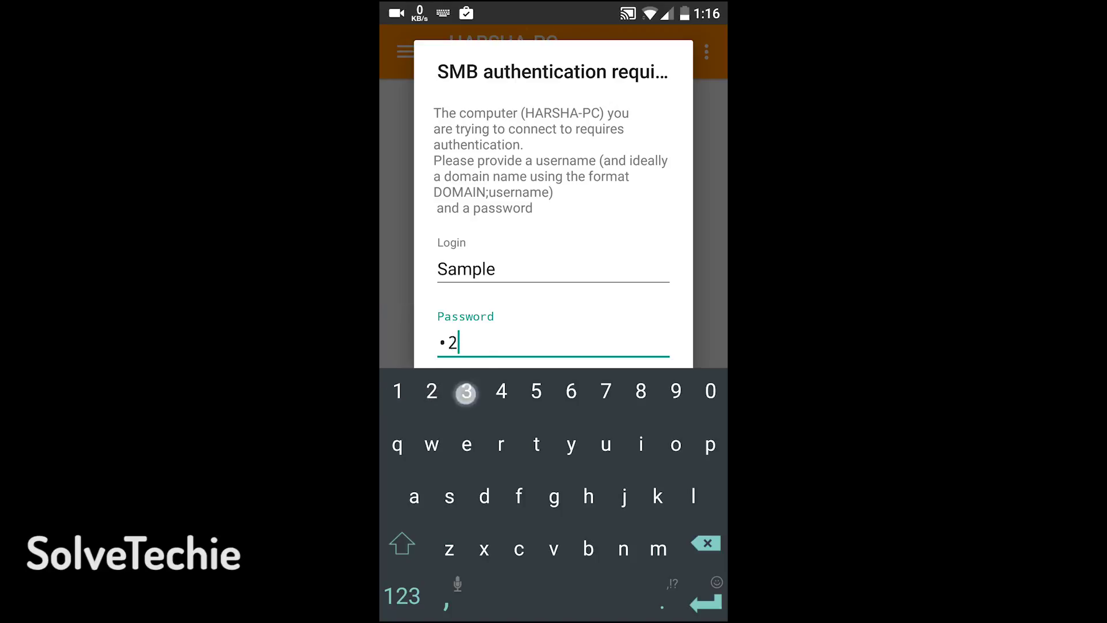
click(466, 392)
key(Escape)
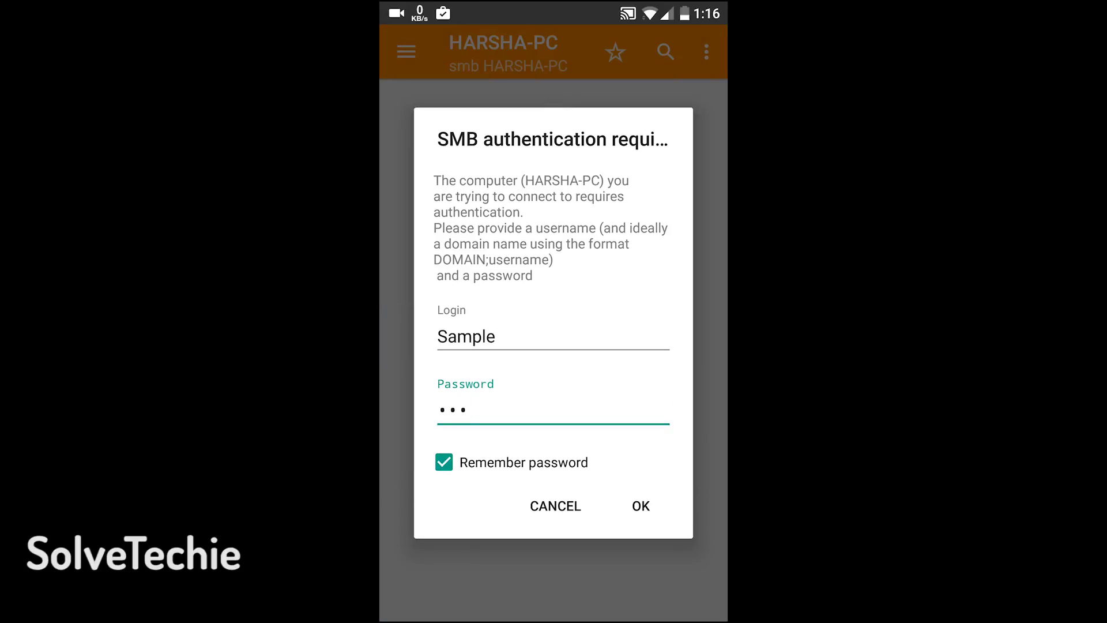
click(556, 460)
Submit the credentials and play Fallout 4 - Official Trailer.mp4 from the Documents2 share on HARSHA-PC
click(641, 506)
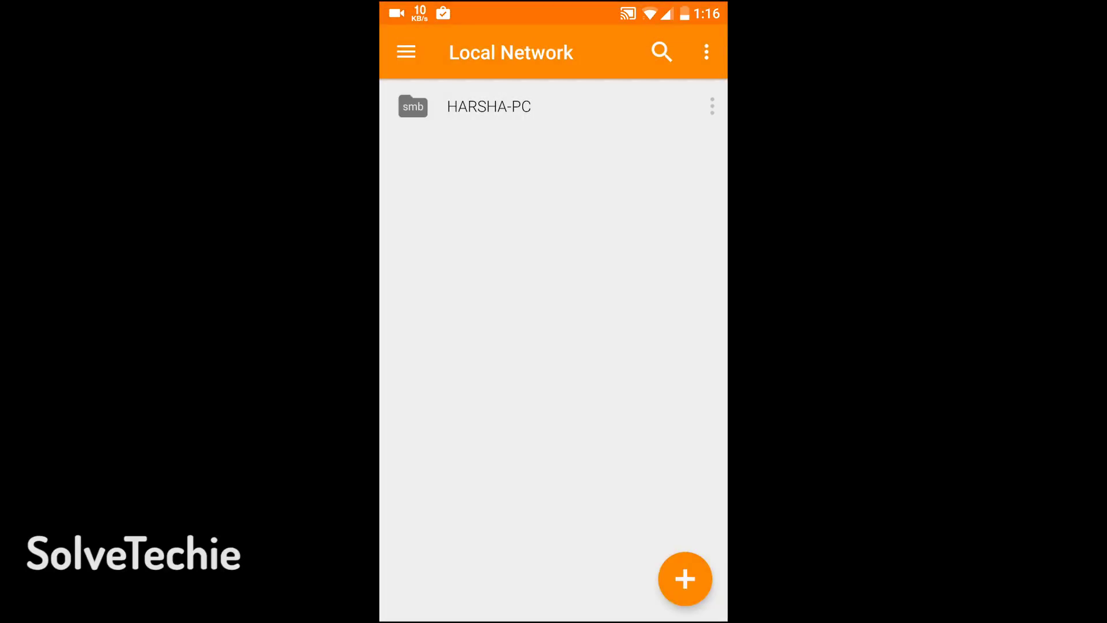
click(533, 120)
click(489, 160)
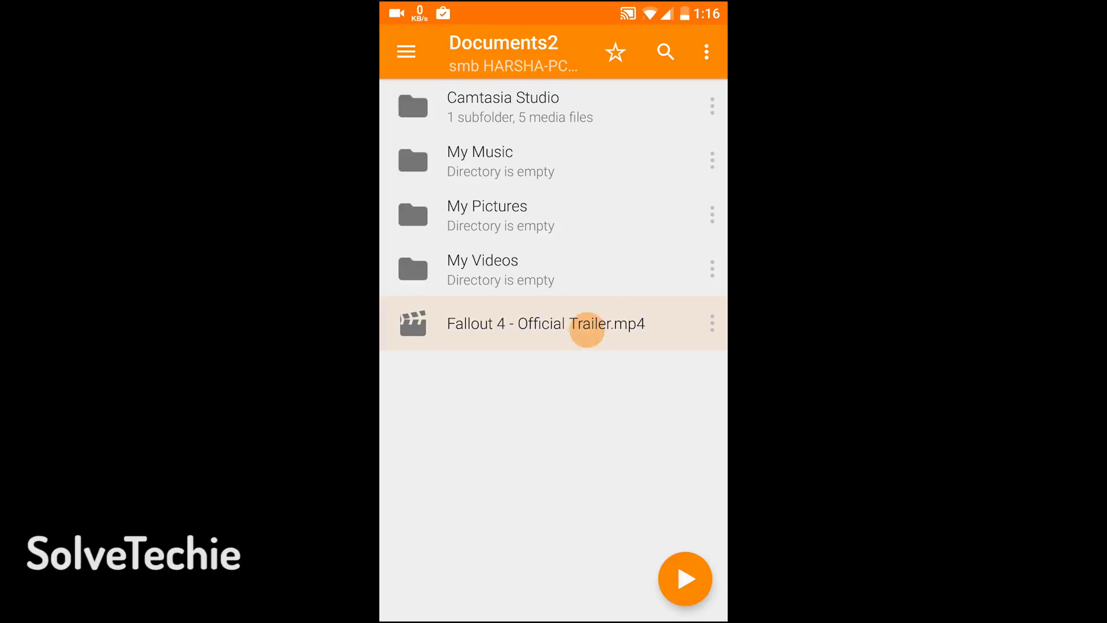
click(587, 329)
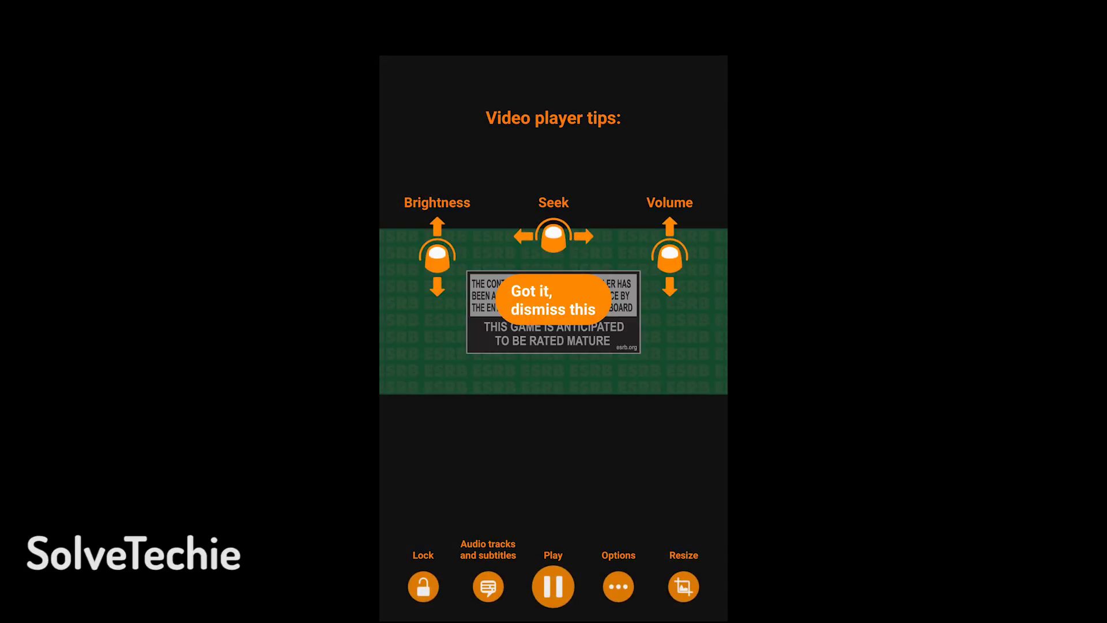